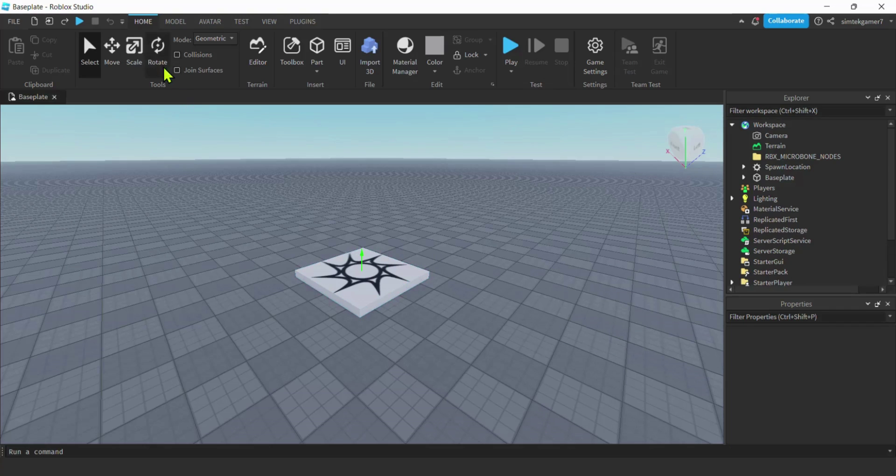
Insert an R15 Man Rig Dummy from Rig Builder and drag it off the spawn pad.
click(205, 22)
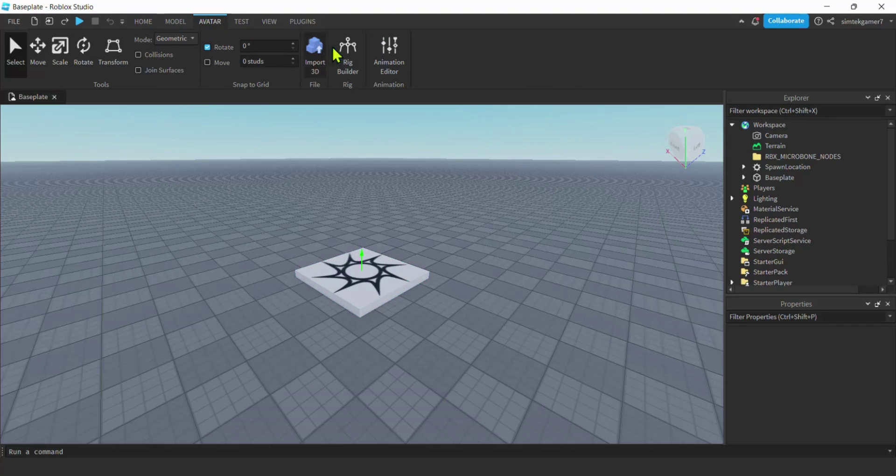
click(345, 53)
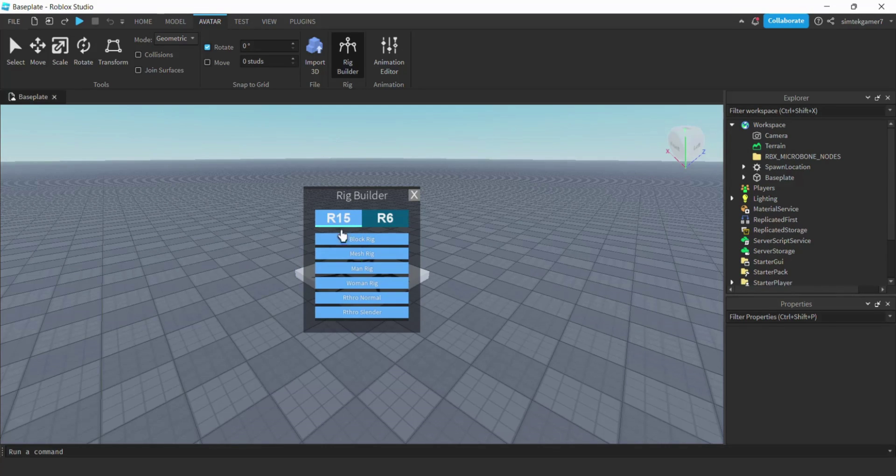
click(362, 269)
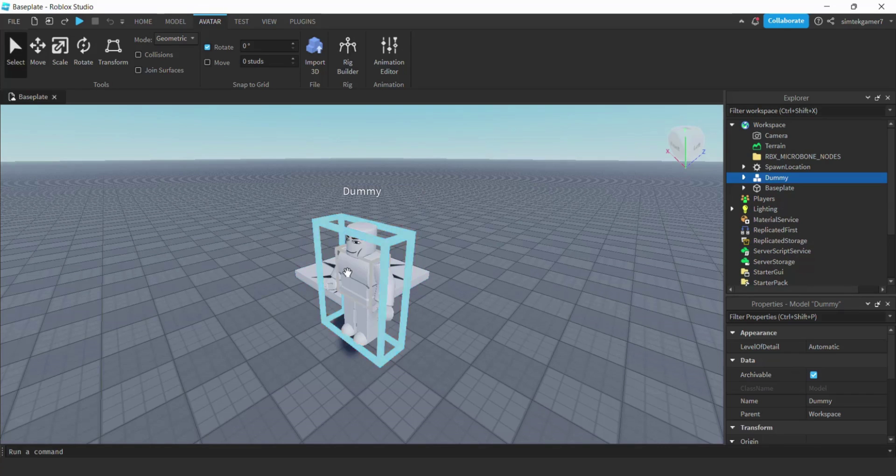
drag(347, 273, 233, 310)
key(a)
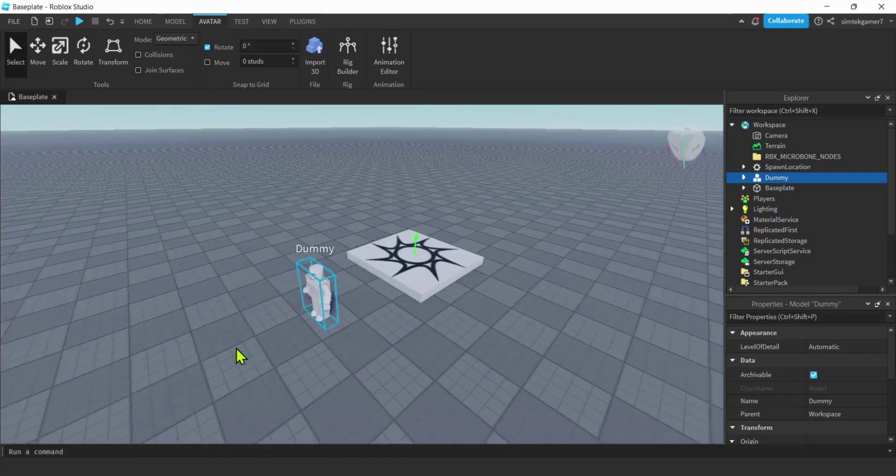
right_drag(237, 346, 236, 346)
key(w)
Create a new animation for the Dummy named IdleNosePick.
click(391, 57)
click(340, 177)
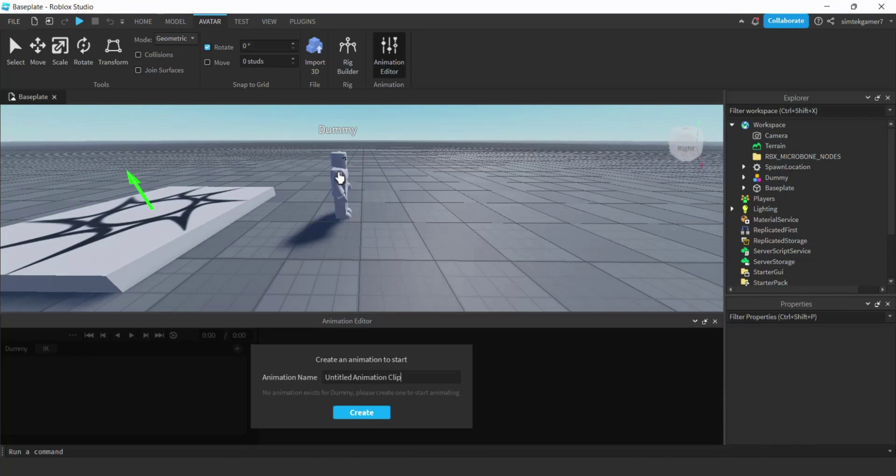
drag(407, 372, 277, 373)
text(Id)
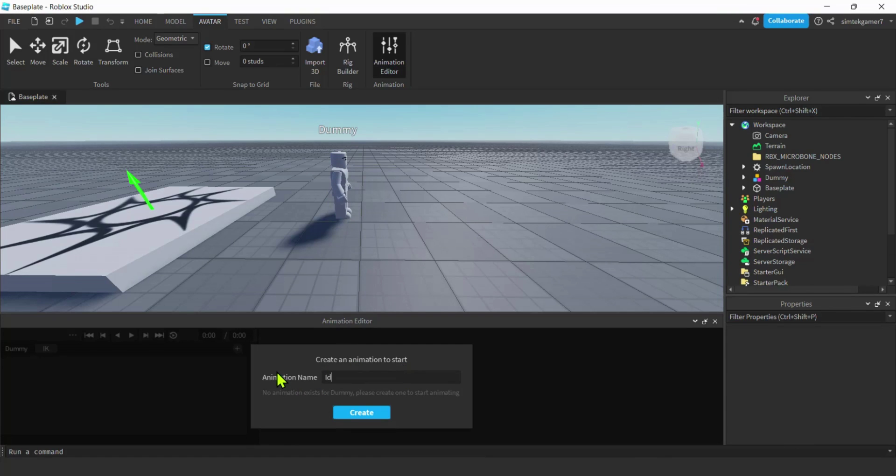
text(leNosePick)
click(351, 411)
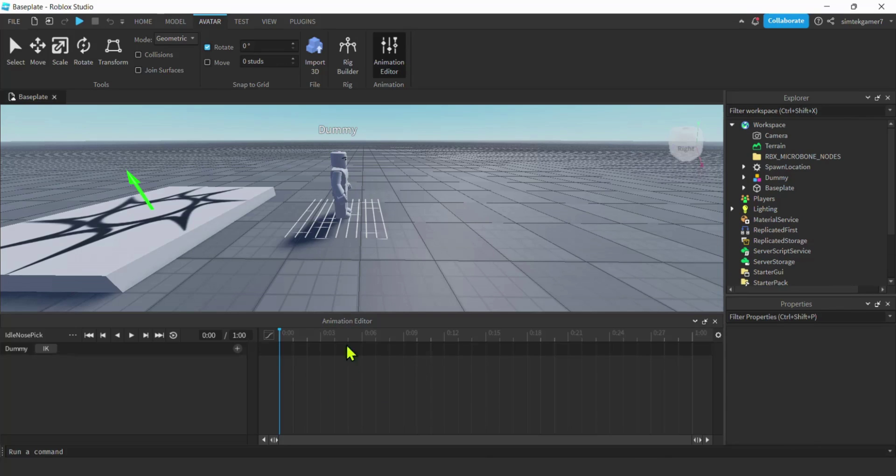
Set the IdleNosePick animation priority to Idle.
click(73, 335)
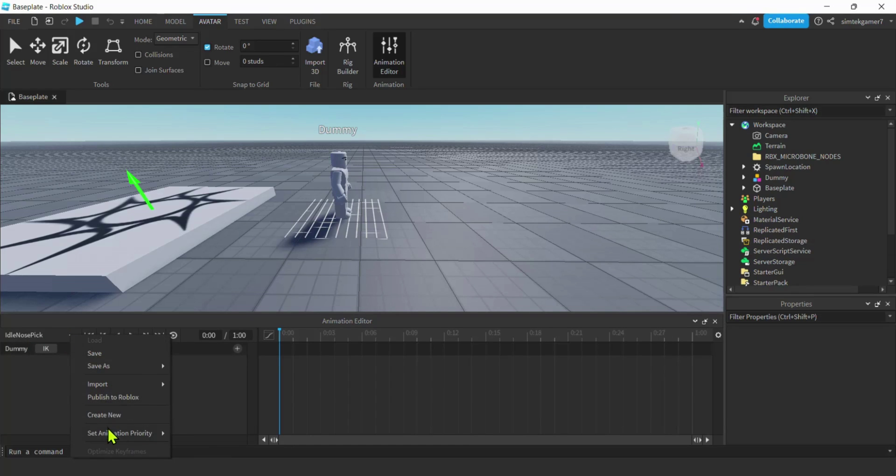
mouse_move(108, 432)
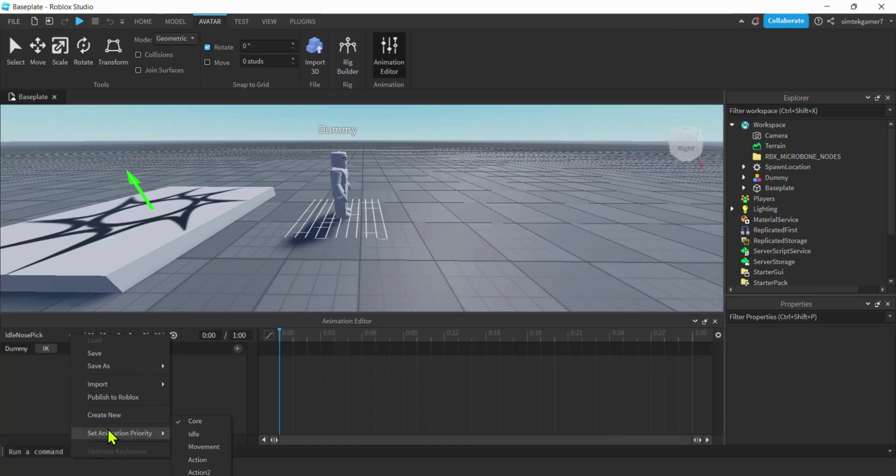
click(195, 432)
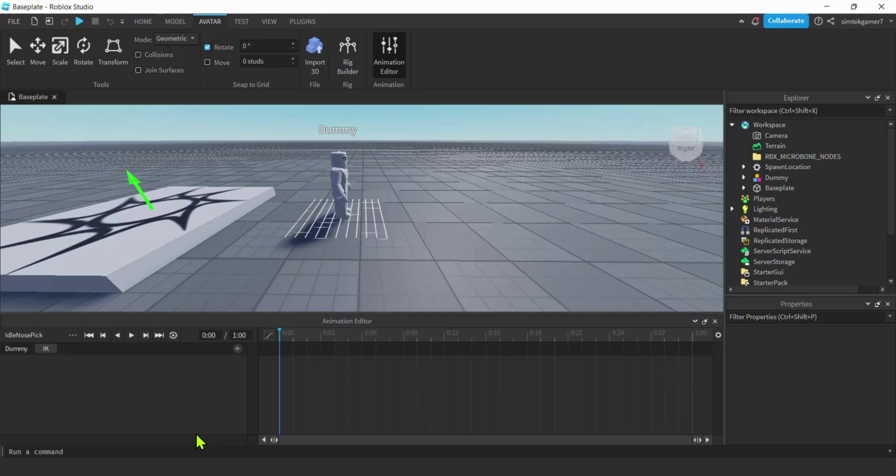
Save IdleNosePick and locate it in the Dummy's AnimSaves folder.
click(72, 335)
click(89, 355)
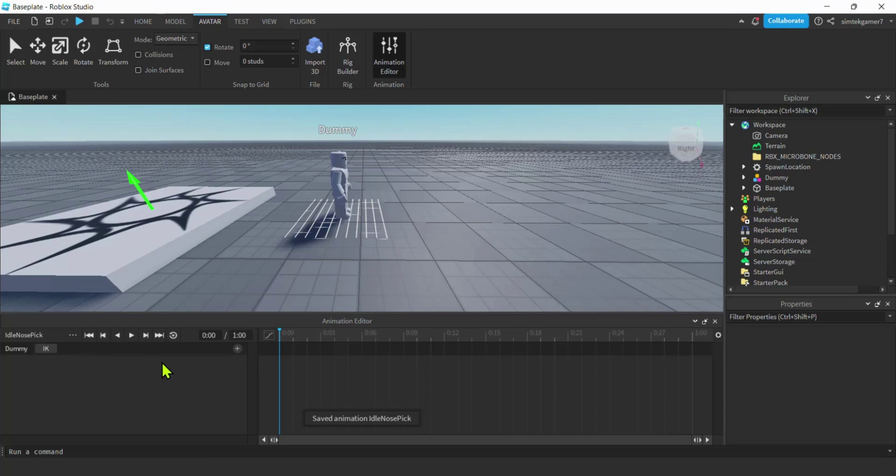
click(744, 177)
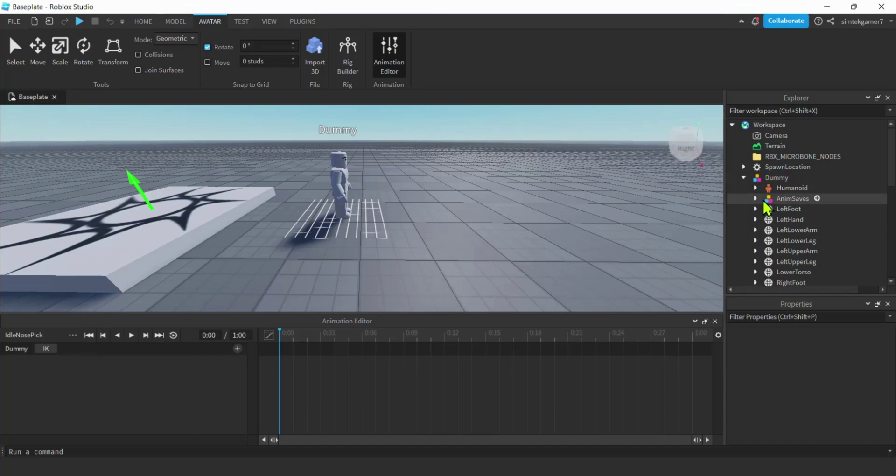
click(755, 199)
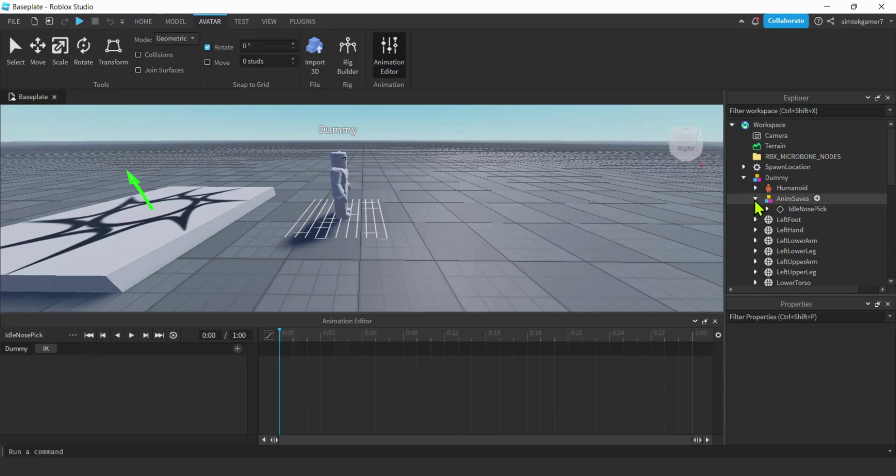
click(800, 208)
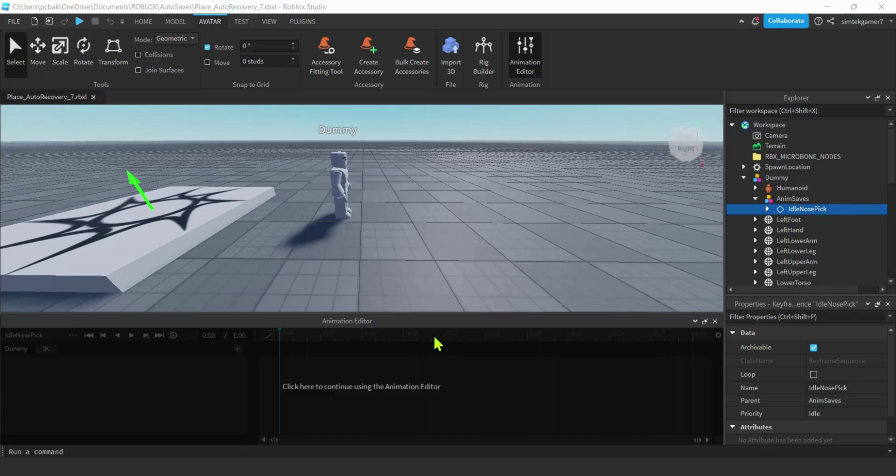
Resume editing in the Animation Editor and return the playhead to 0:00.
click(391, 391)
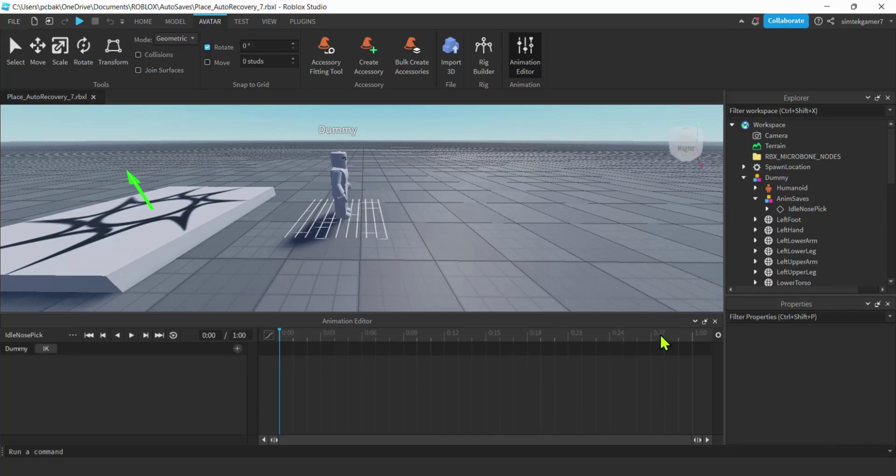
click(717, 335)
mouse_move(743, 339)
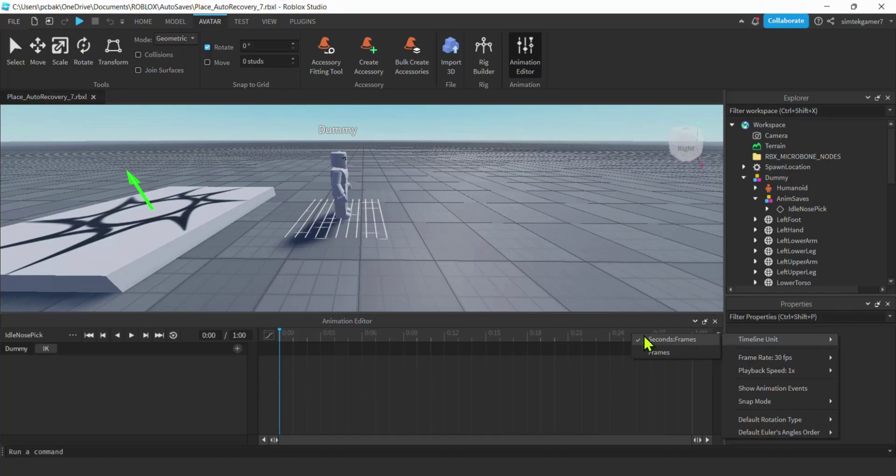
click(626, 329)
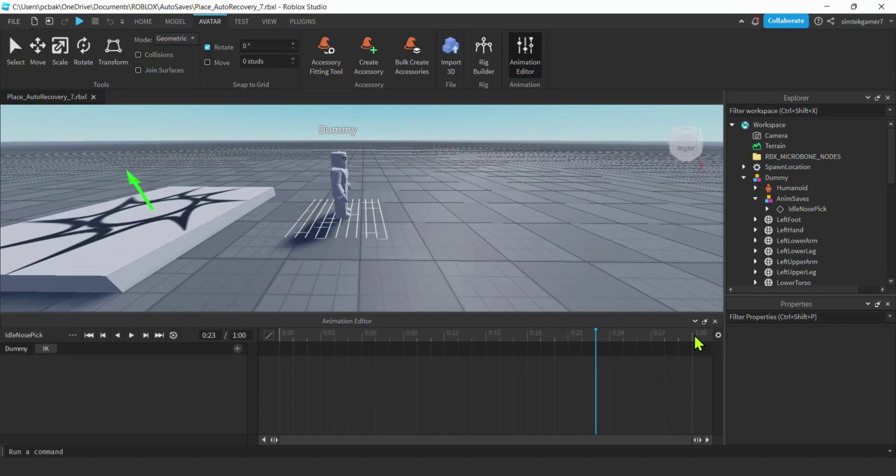
drag(558, 344, 368, 339)
click(283, 336)
Turn on looping for IdleNosePick and save it again.
click(173, 335)
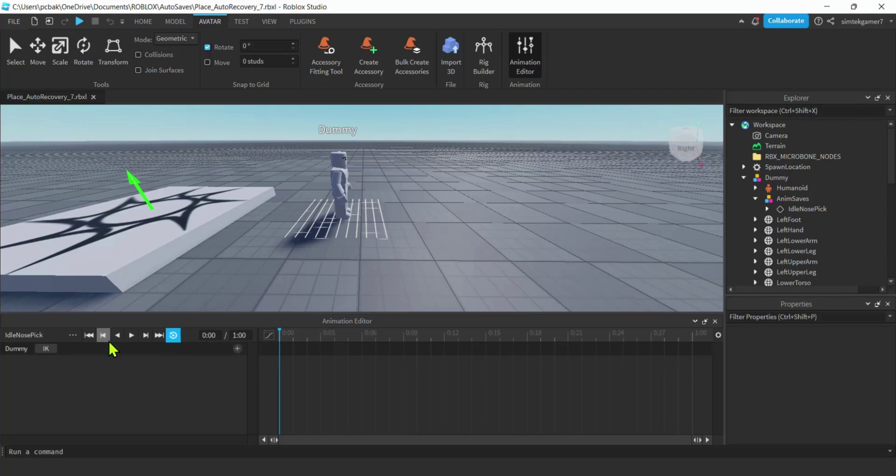
click(72, 335)
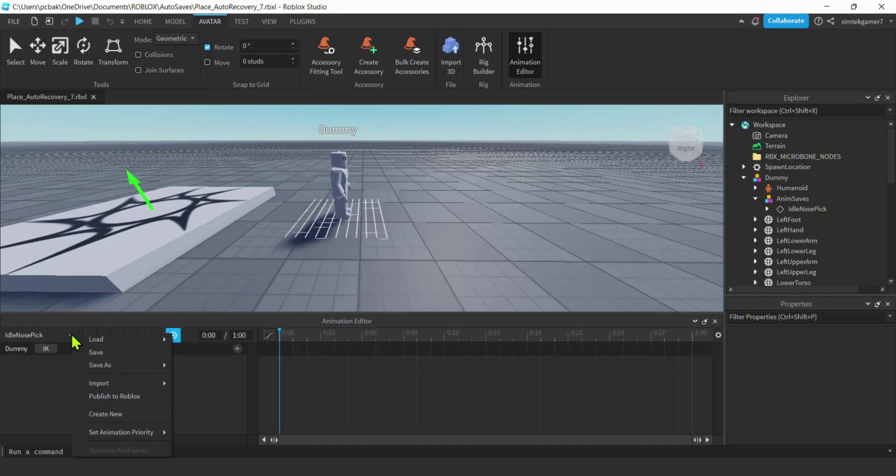
click(85, 353)
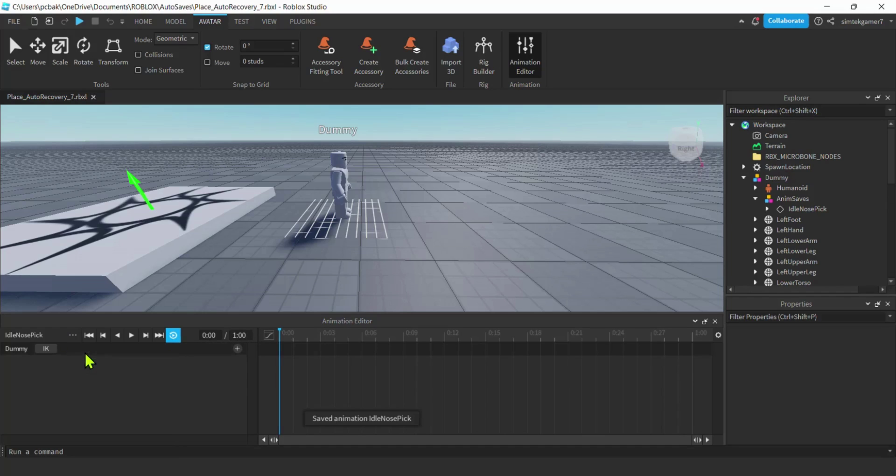
click(173, 336)
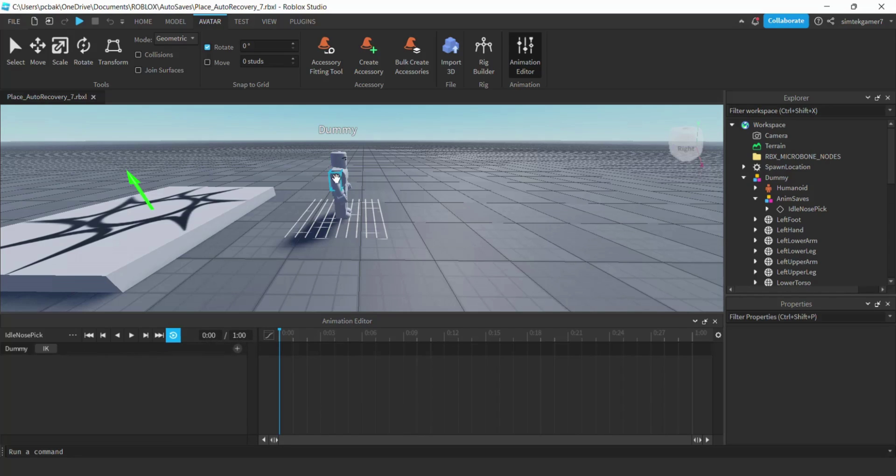
Rotate the Dummy's right upper arm, then delete the resulting test keyframes.
click(335, 178)
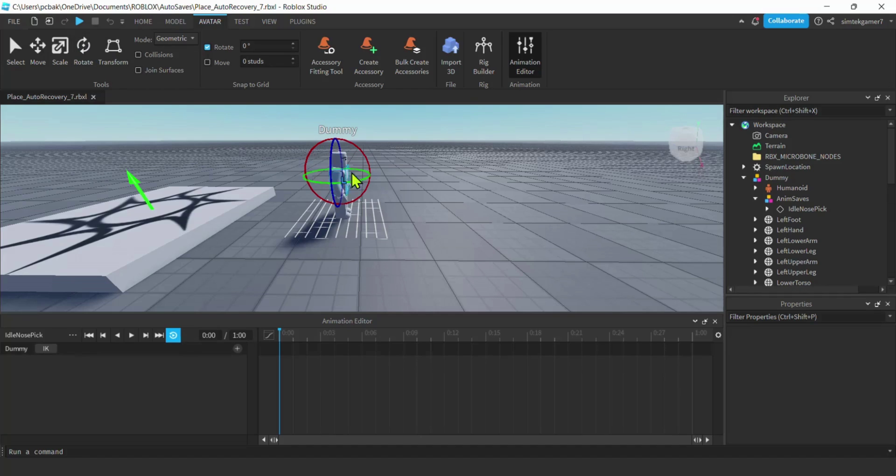
drag(368, 160, 351, 145)
click(256, 45)
click(280, 349)
right_click(279, 349)
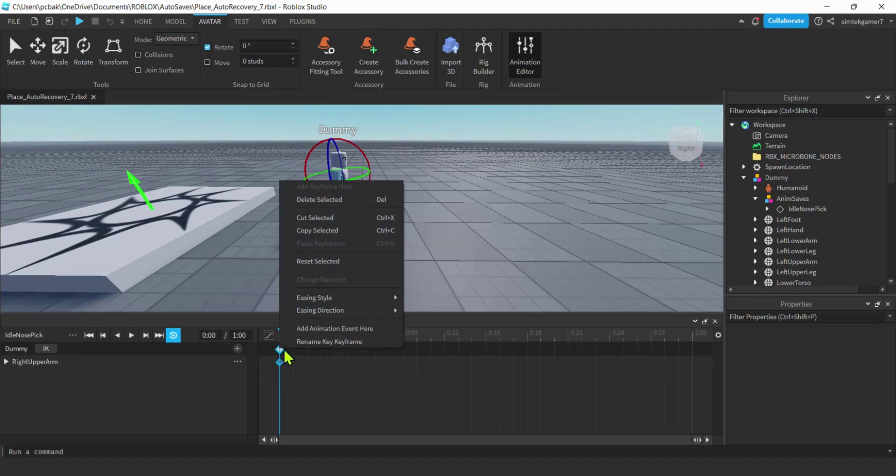
click(322, 199)
With 15° rotation snap, raise the right upper arm at 0:00 and frame the Dummy's front.
click(261, 48)
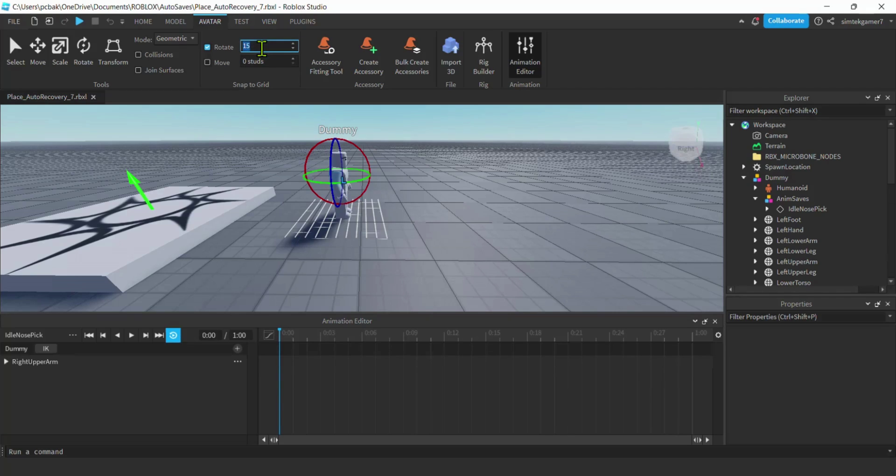
drag(367, 169, 337, 140)
key(a)
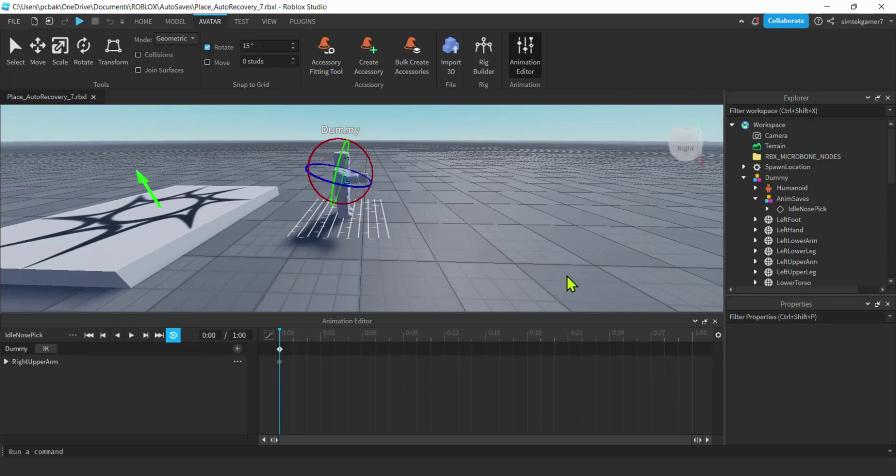
key(ctrl+l)
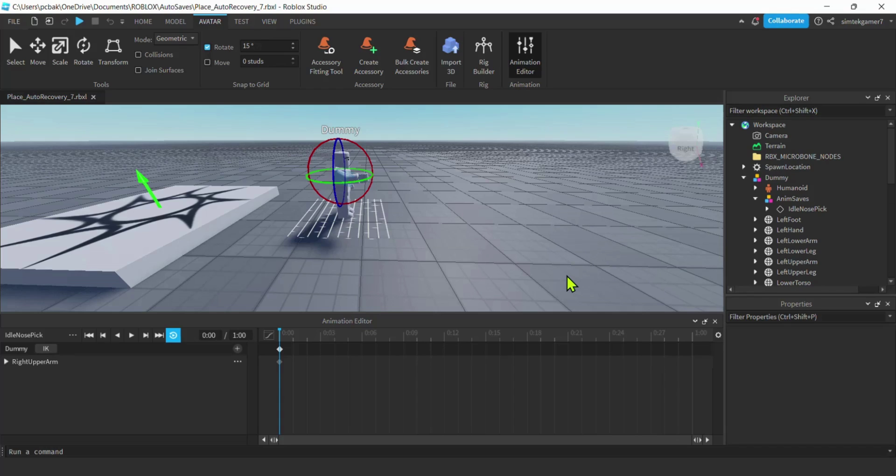
key(ctrl+l)
key(ctrl+l)
key(ctrl+l)
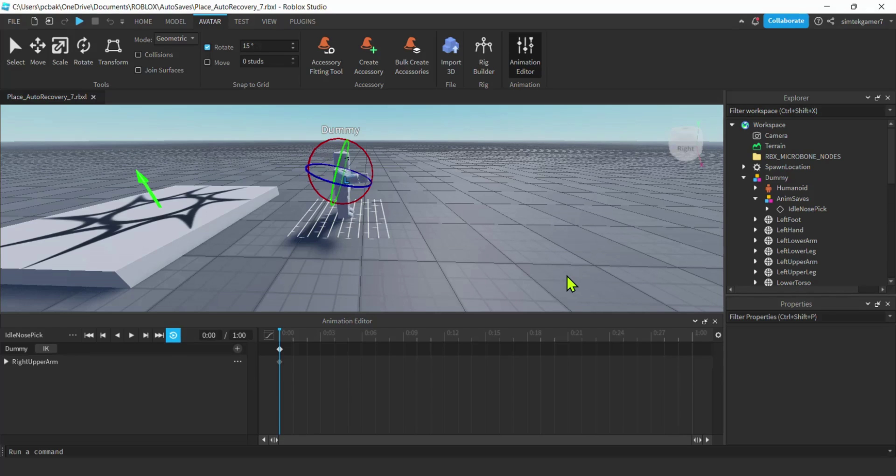
key(f)
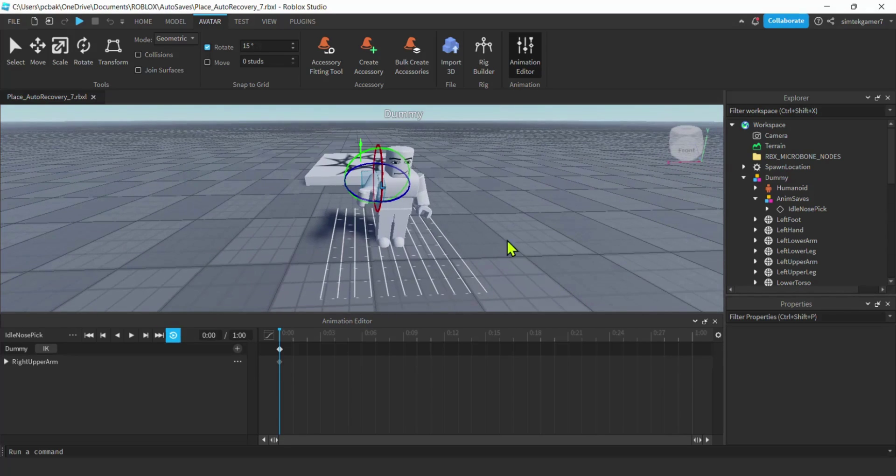
Tilt the Dummy's head and bend the right lower arm up toward the face.
click(403, 161)
drag(405, 159, 426, 190)
right_drag(485, 243, 383, 239)
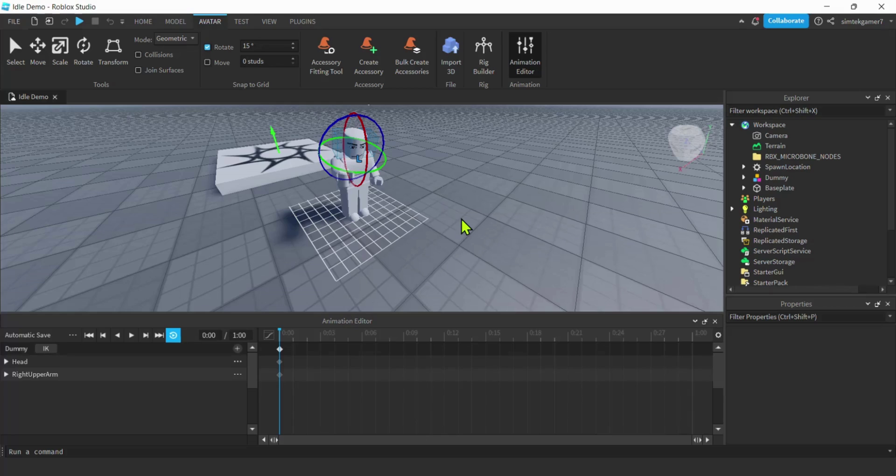
right_drag(461, 218, 461, 209)
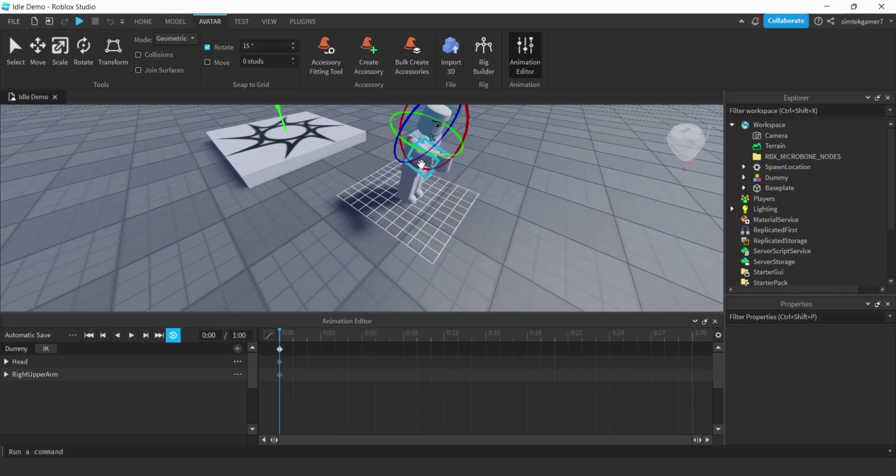
click(421, 163)
drag(431, 179, 450, 176)
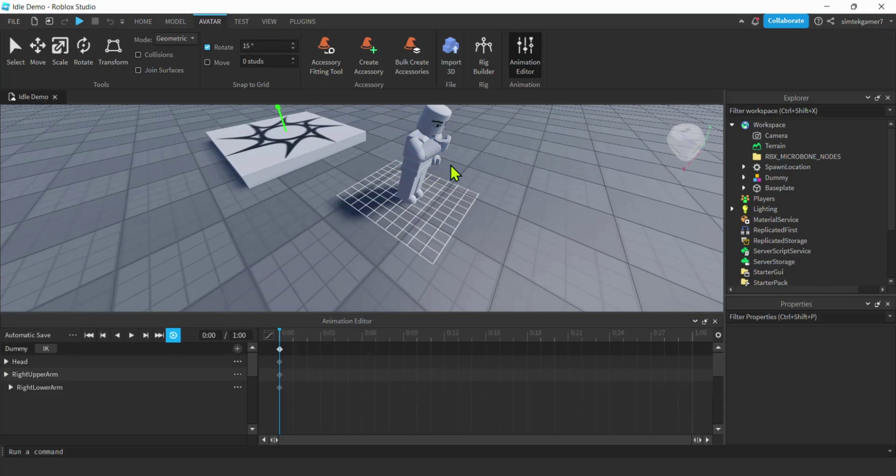
right_drag(492, 193, 435, 186)
Set rotation snap to 5°, turn the arm so the hand reaches the nose.
click(257, 45)
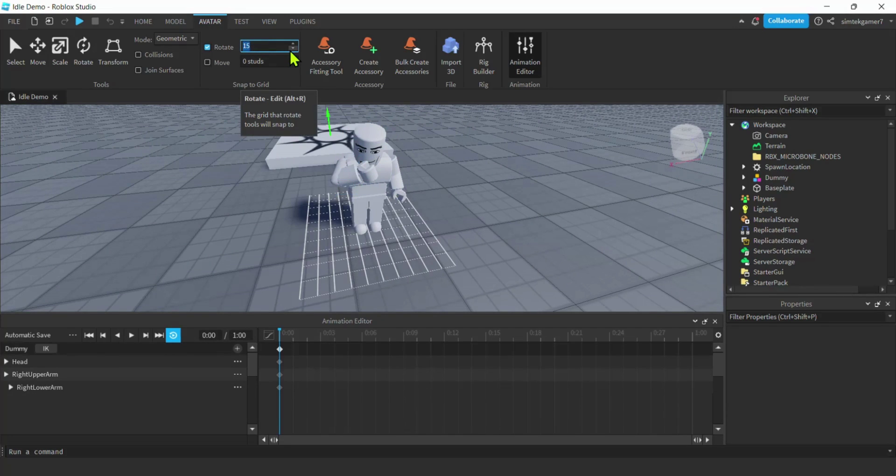
text(5)
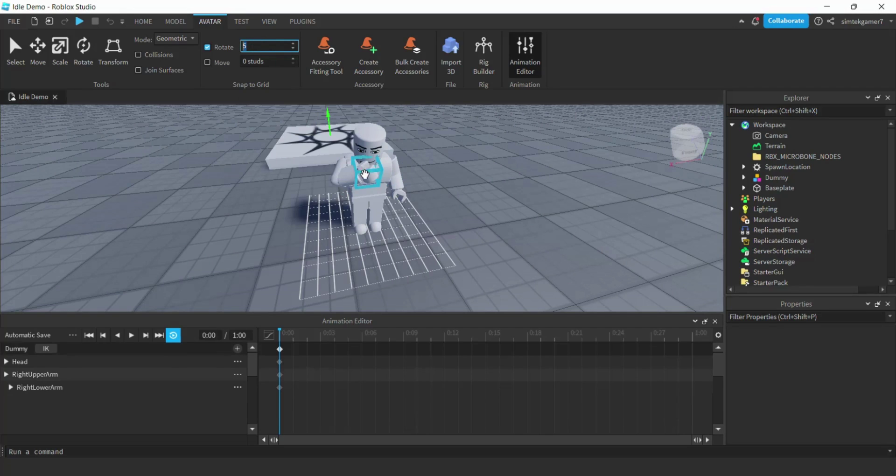
click(366, 175)
drag(368, 202, 387, 191)
click(280, 350)
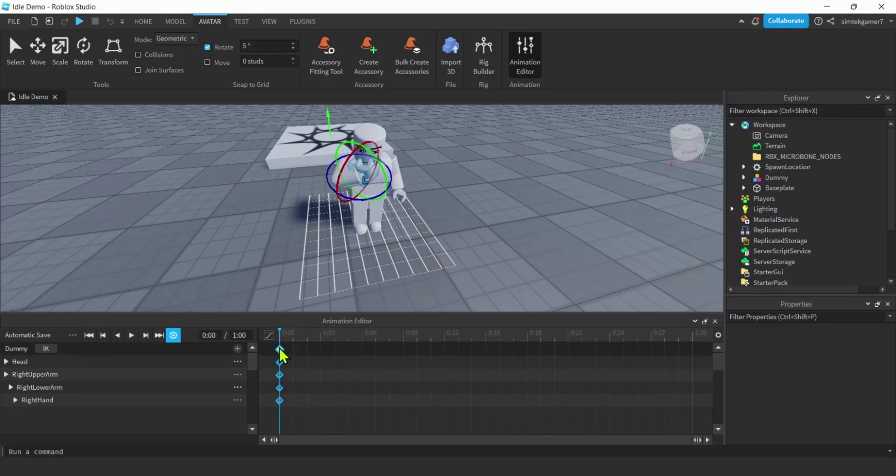
Copy the 0:00 start-pose keyframes and paste them at 1:00.
right_click(280, 349)
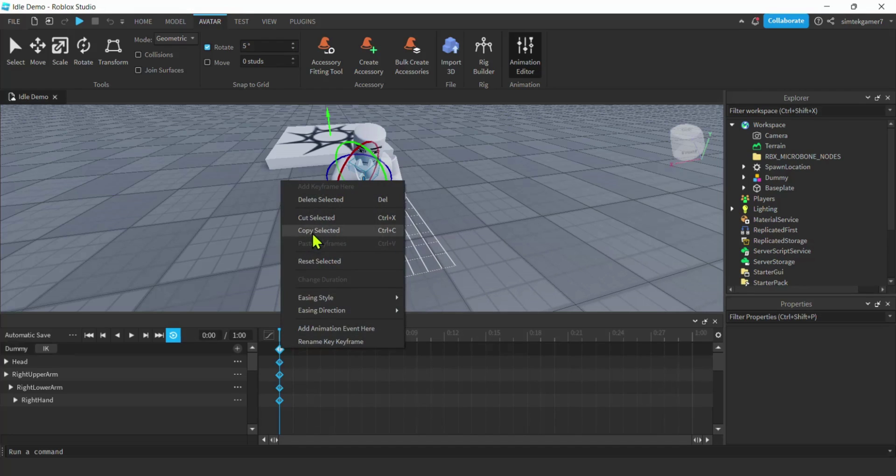
click(316, 230)
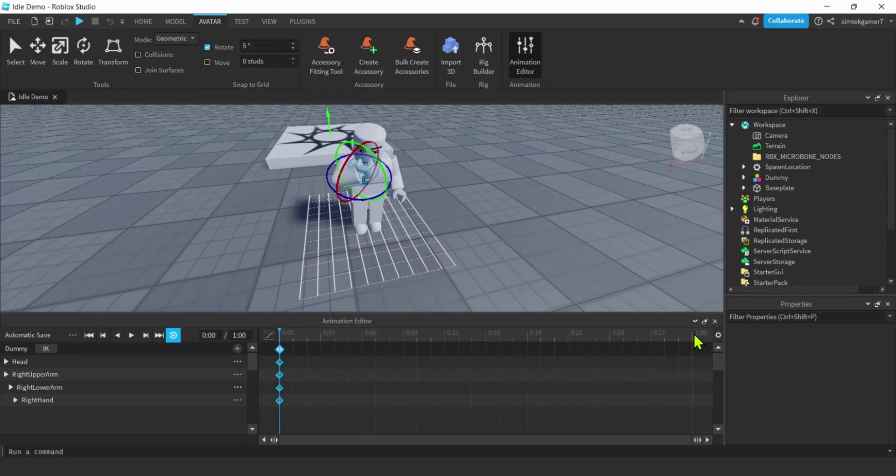
right_click(693, 354)
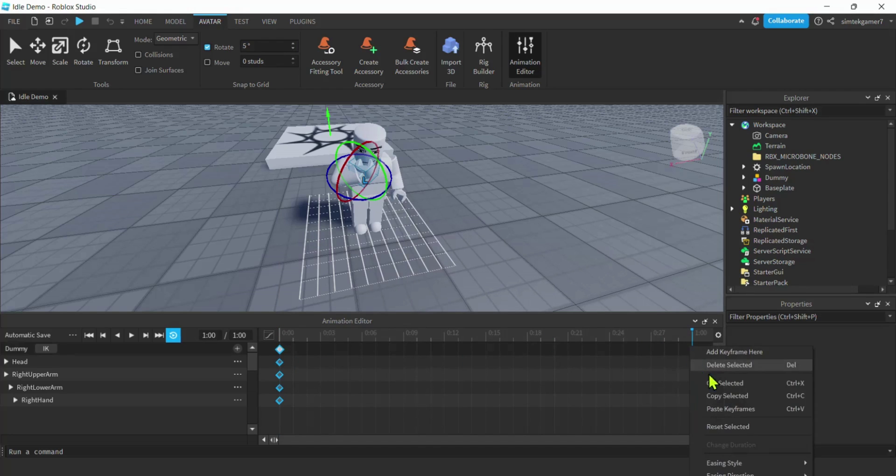
click(731, 409)
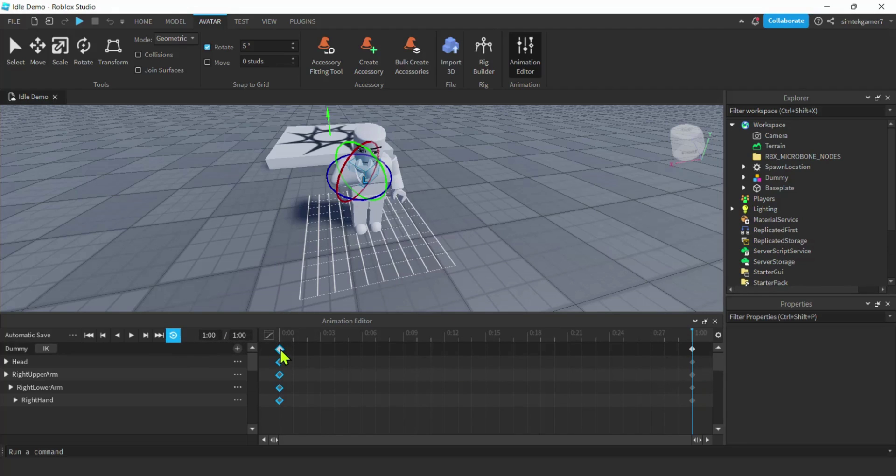
Paste the start pose at 0:06, turn the head slightly, and copy that pose.
click(362, 353)
right_click(363, 349)
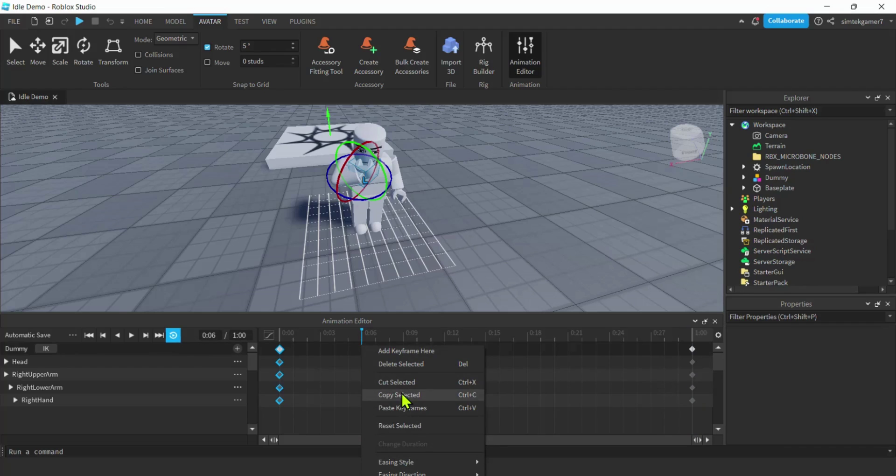
click(406, 409)
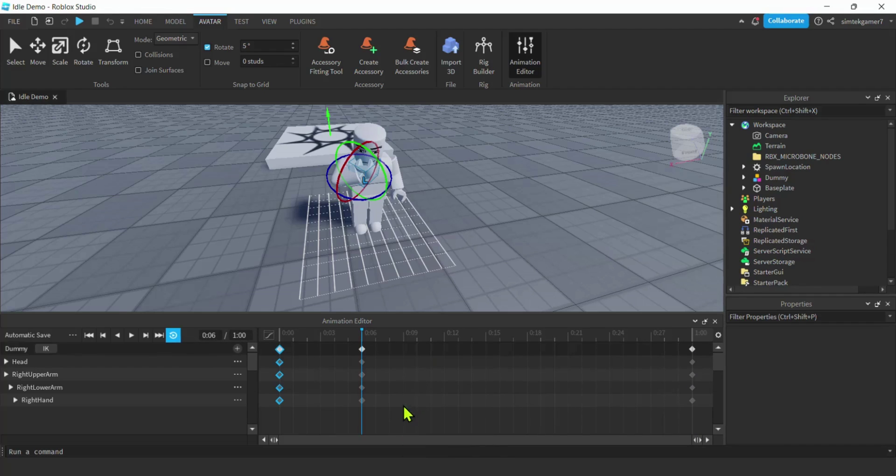
click(363, 349)
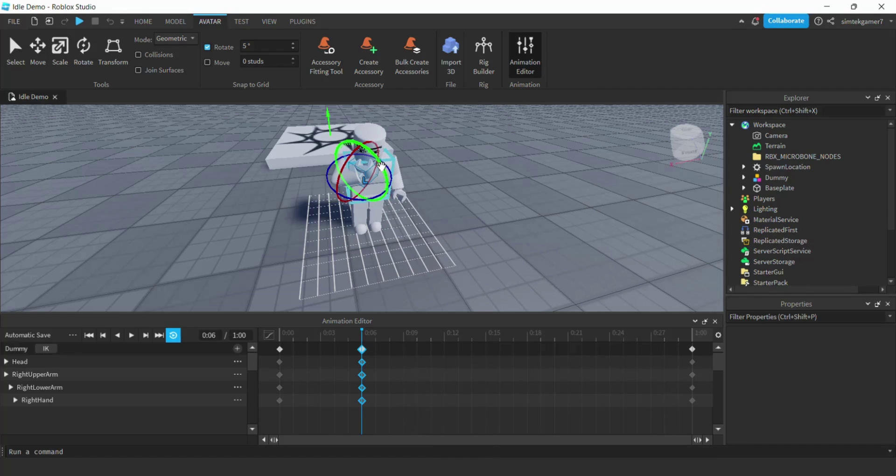
drag(345, 157, 344, 169)
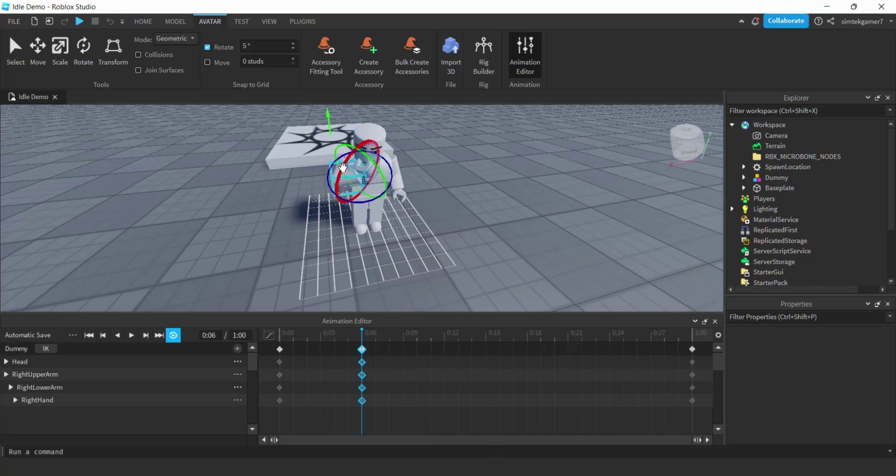
right_click(363, 349)
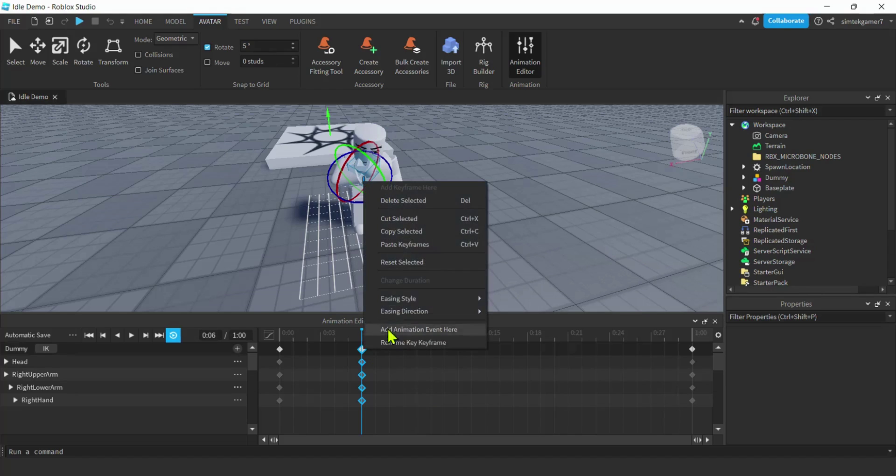
click(395, 239)
Paste the pose at 0:13, rotate the arm slightly, and copy that pose.
click(460, 343)
right_click(462, 366)
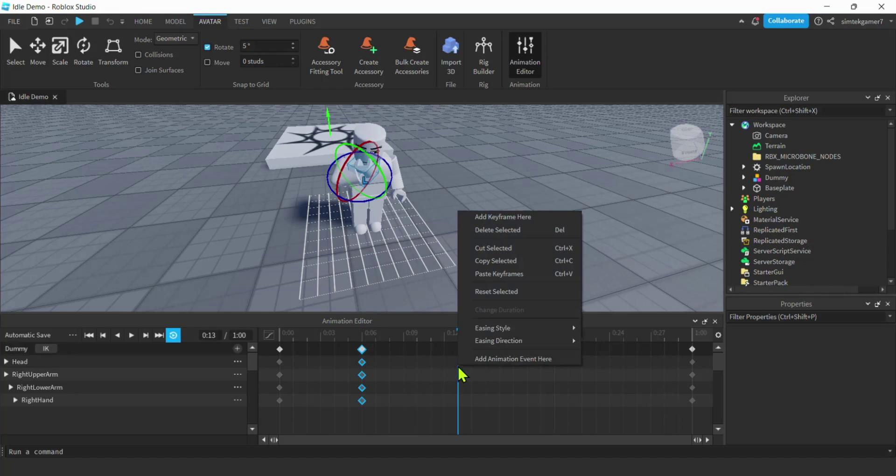
click(497, 275)
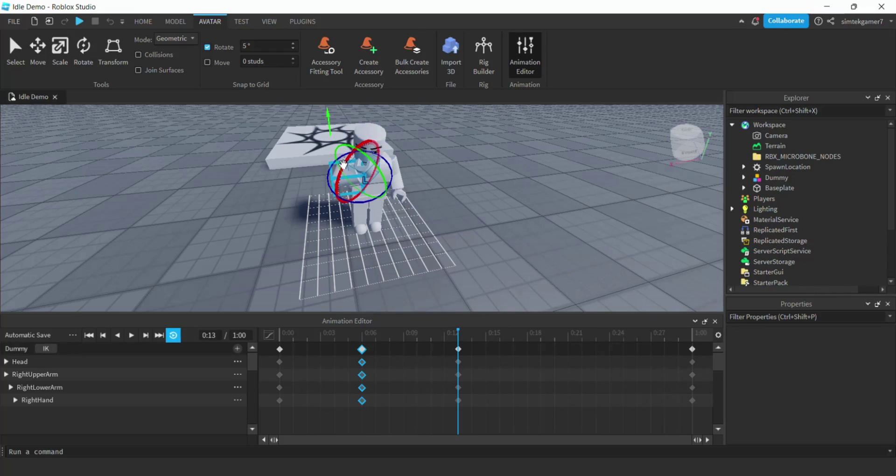
drag(344, 162, 350, 158)
click(458, 349)
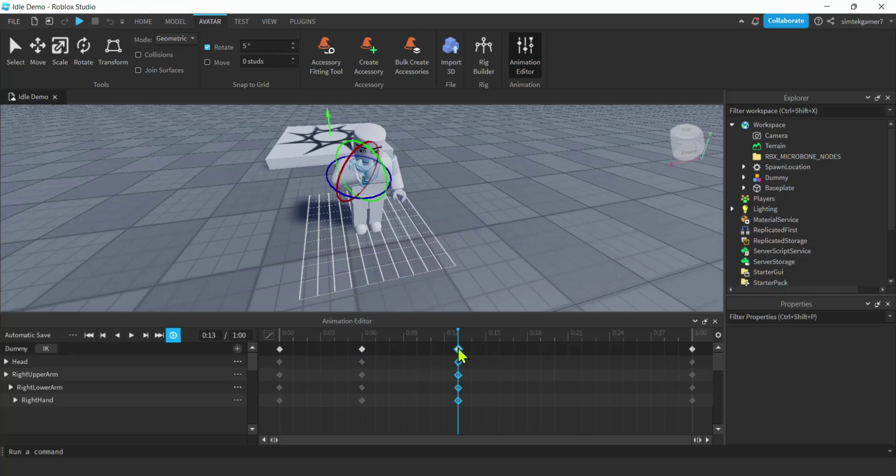
right_click(459, 350)
click(488, 231)
Paste the pose at 0:19, swing the right arm before the chest, and preview the loop.
click(541, 347)
right_click(542, 348)
click(595, 410)
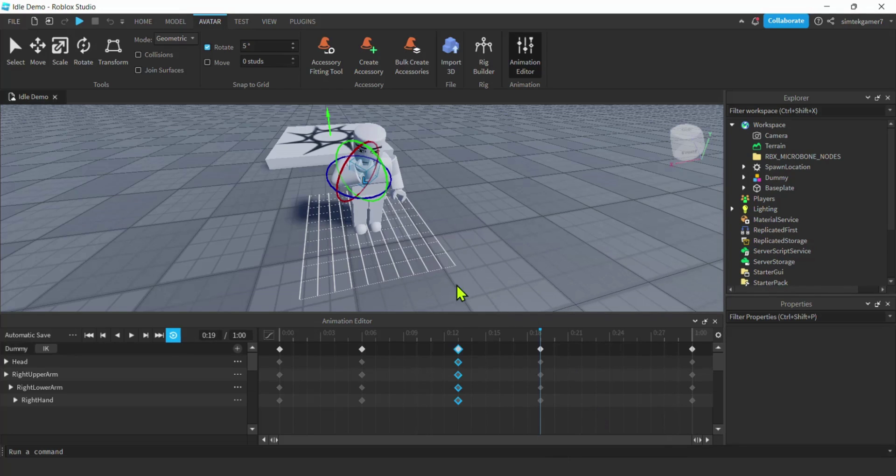
drag(390, 185, 367, 196)
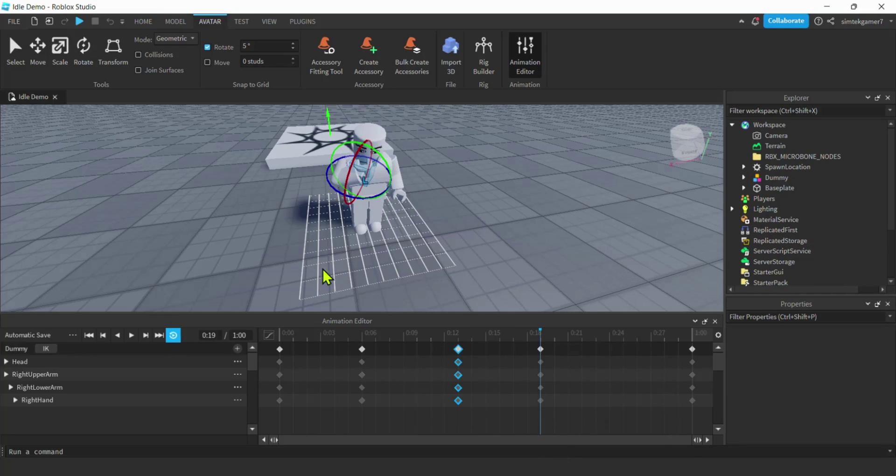
click(132, 336)
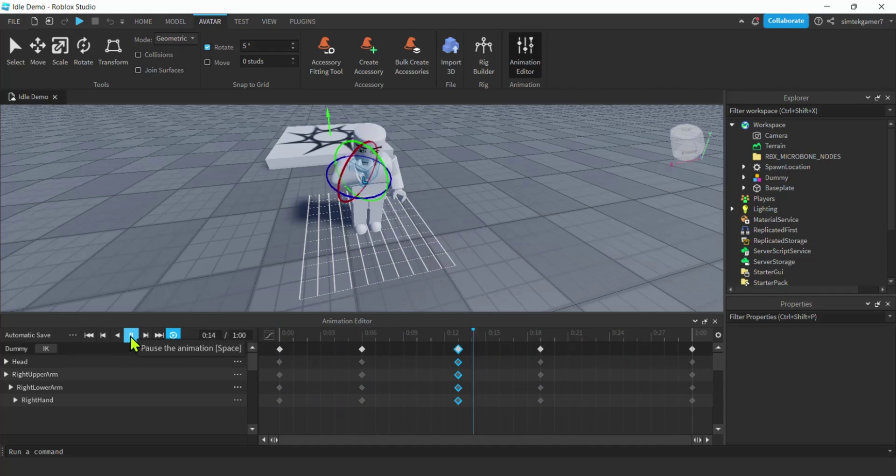
click(132, 336)
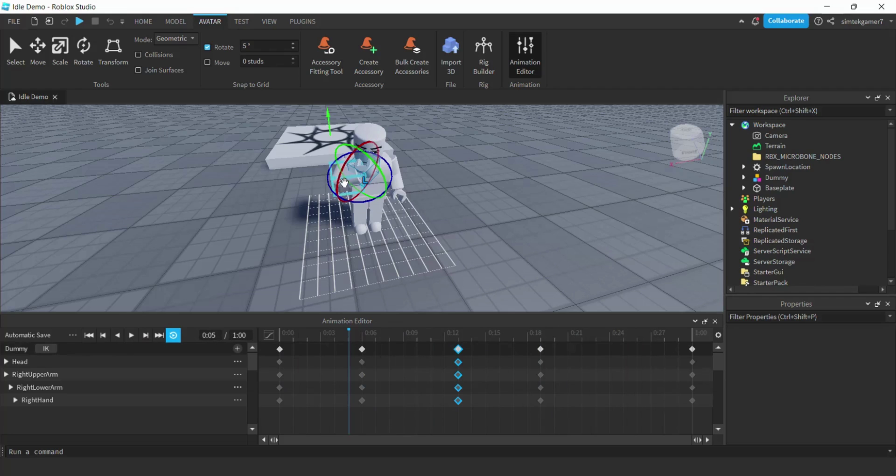
Save the animation and check the Dummy's AnimSaves folder.
click(72, 335)
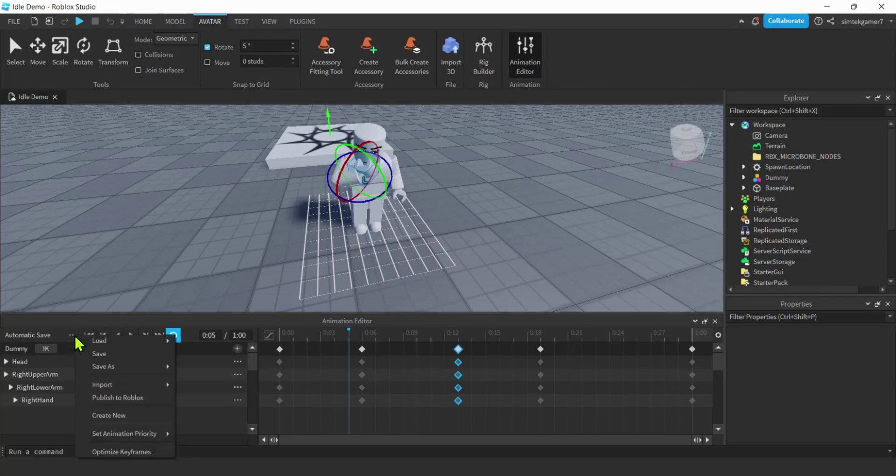
click(105, 356)
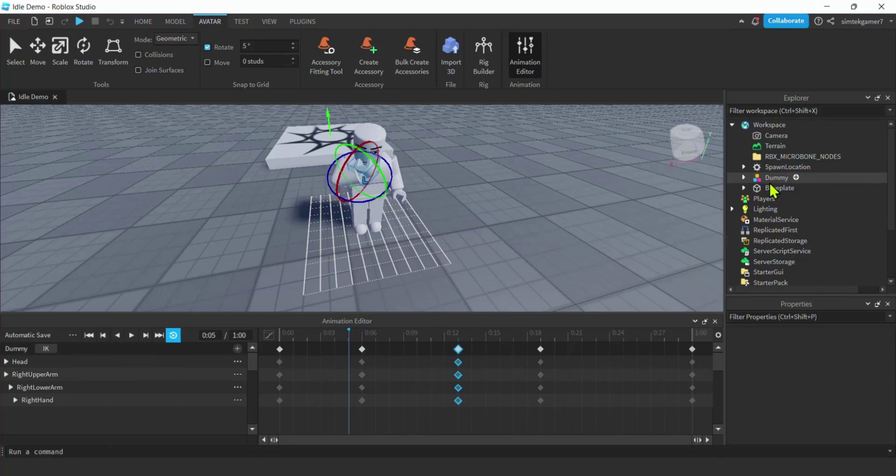
click(745, 179)
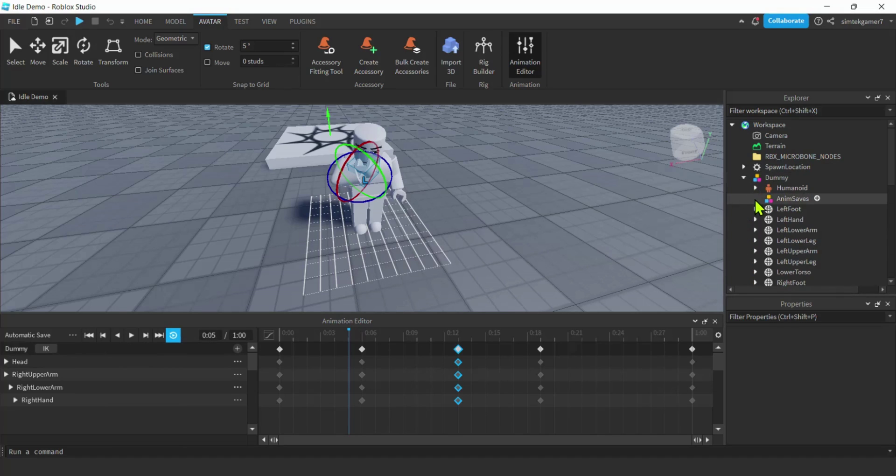
click(755, 198)
scroll(790, 193, down, 1)
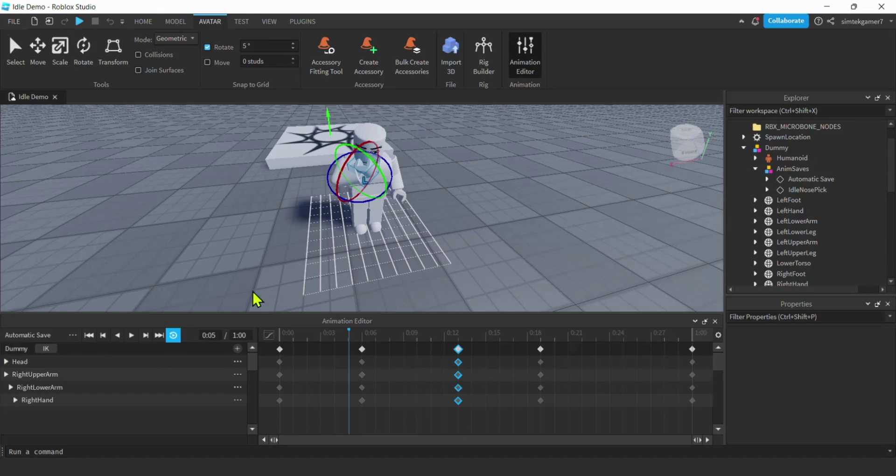
Save As IdleNosePick and confirm overwriting the existing copy.
click(73, 336)
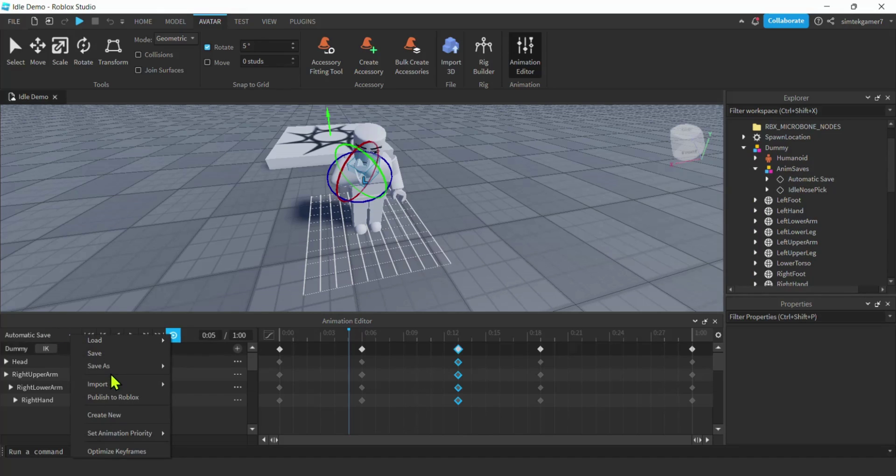
mouse_move(105, 369)
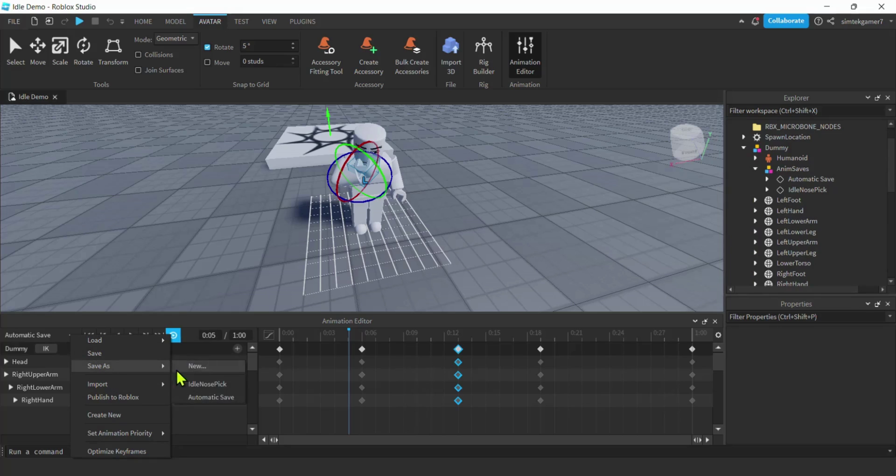
click(208, 385)
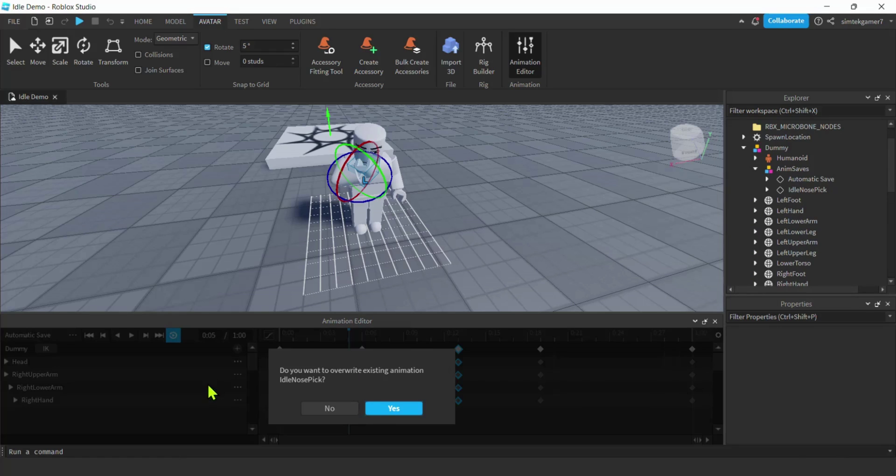
click(389, 407)
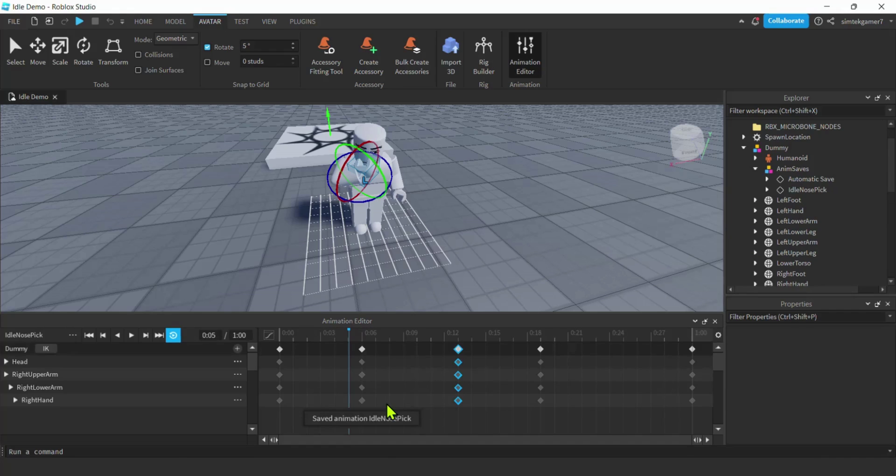
Publish IdleNosePick to Roblox, submit it, and copy the new asset ID.
click(72, 335)
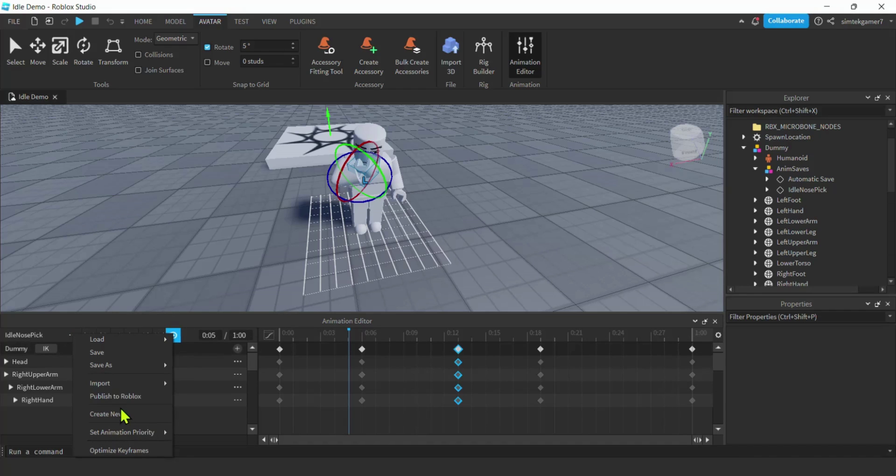
click(128, 399)
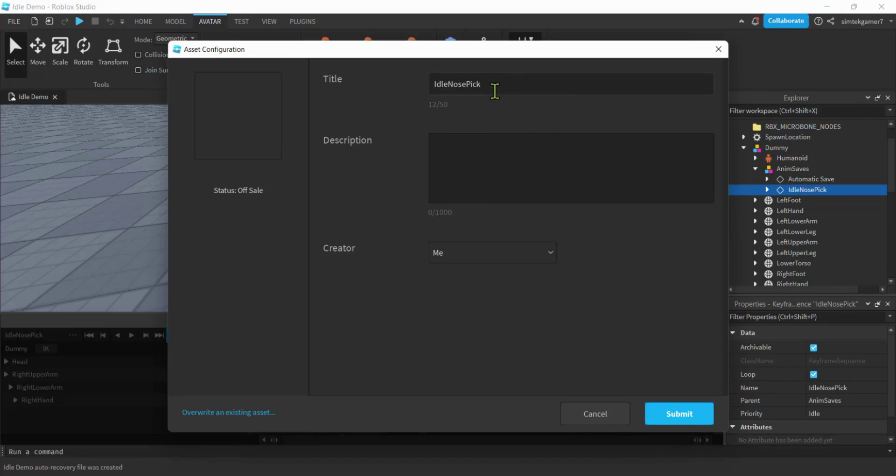
click(687, 417)
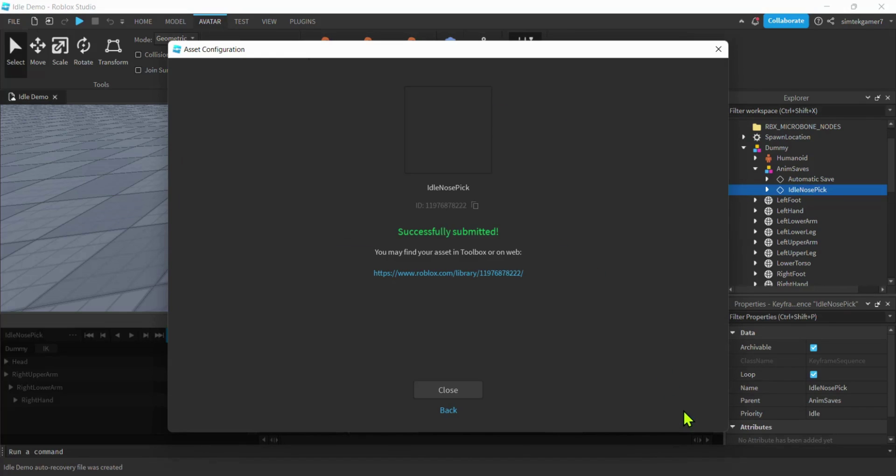
click(475, 206)
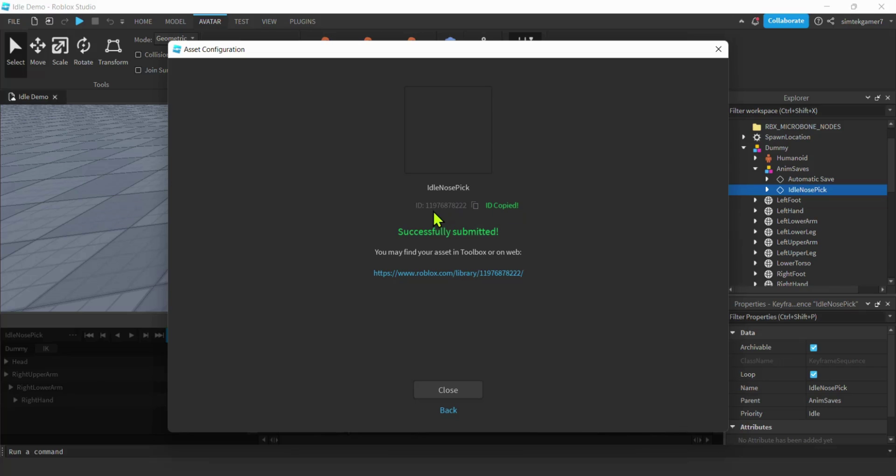
click(448, 390)
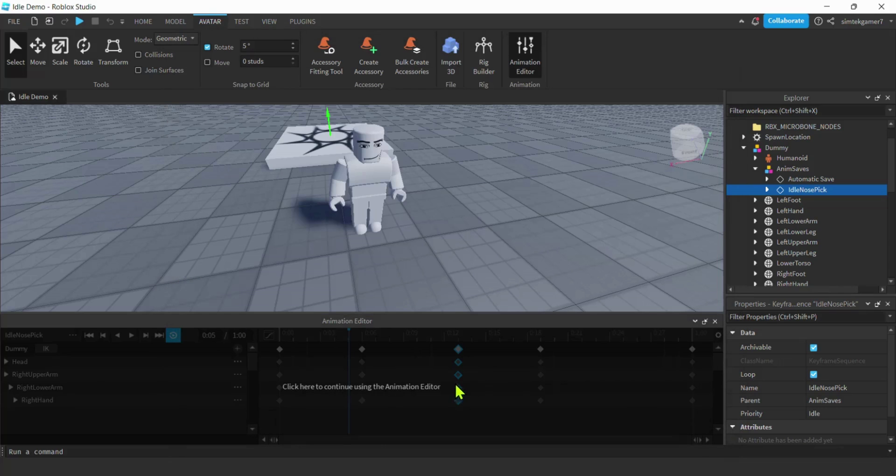
Insert a Script into ServerScriptService with an Animation object under it.
scroll(772, 185, down, 5)
scroll(770, 180, down, 5)
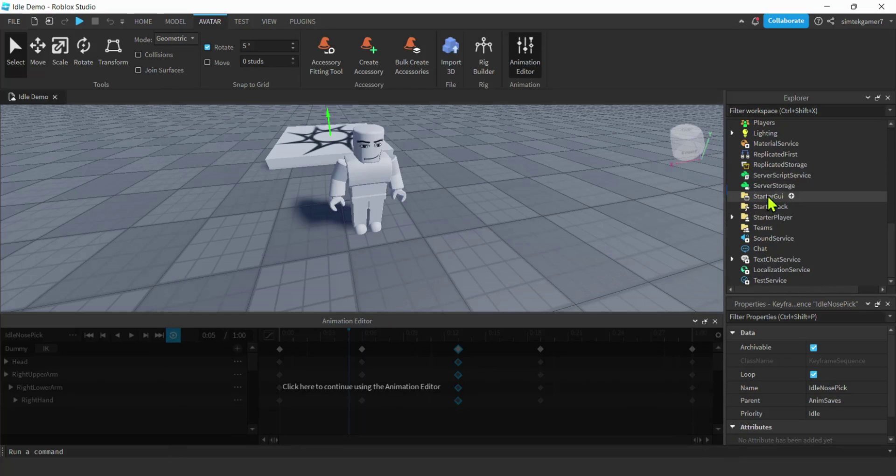
click(789, 177)
click(819, 176)
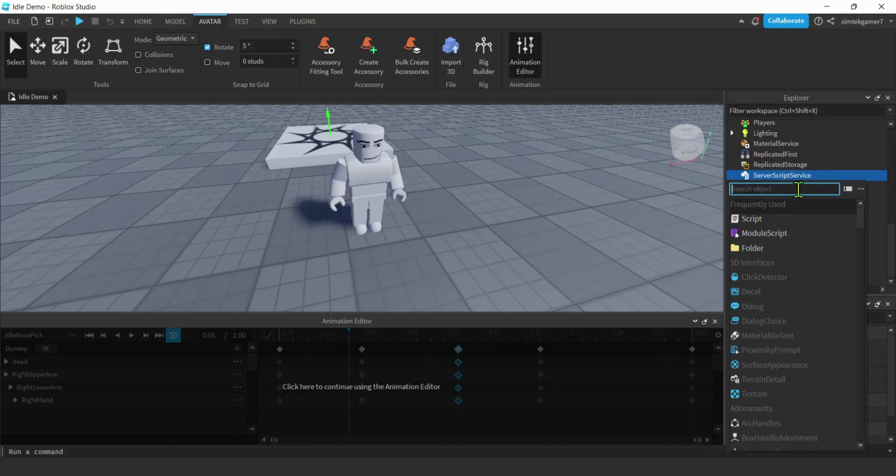
click(762, 219)
click(774, 187)
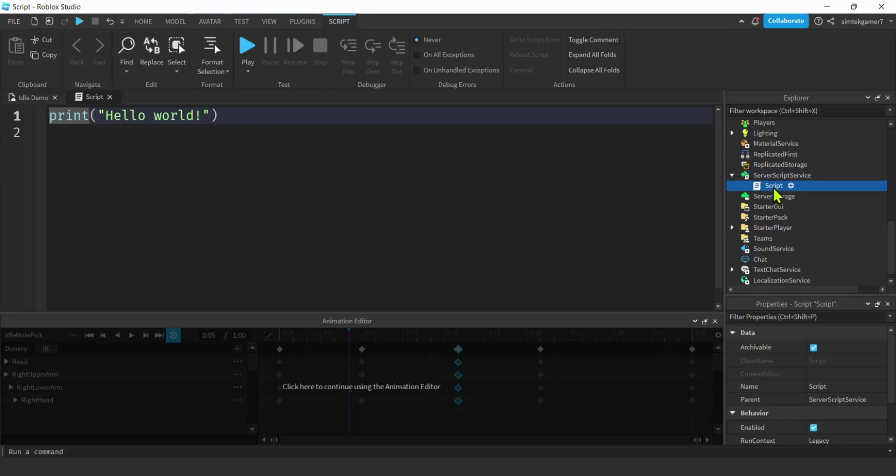
click(793, 186)
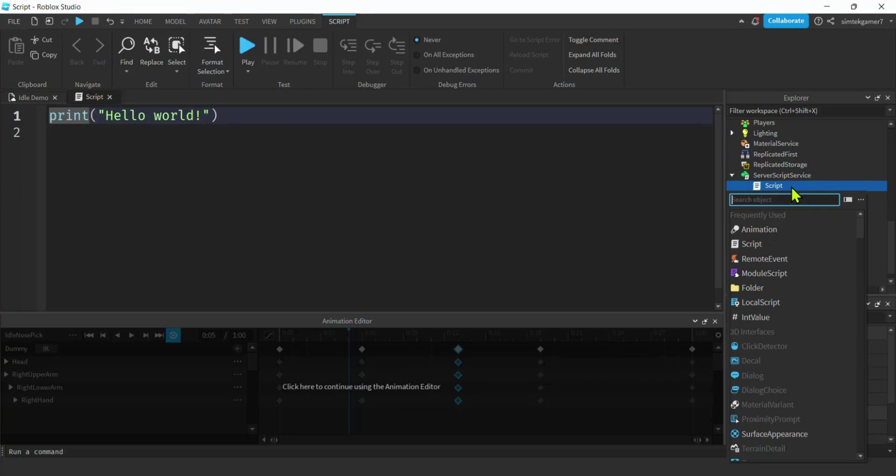
click(767, 231)
Paste the published asset ID into the Animation's AnimationId property.
click(790, 196)
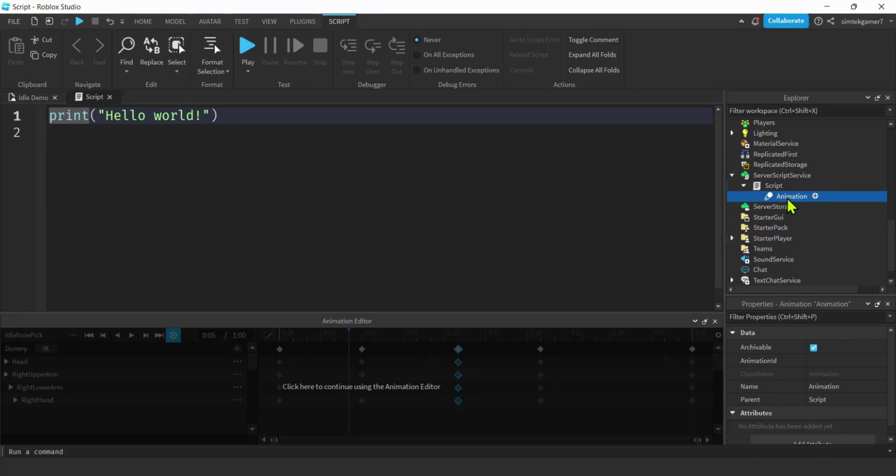
click(840, 361)
right_click(840, 359)
click(856, 426)
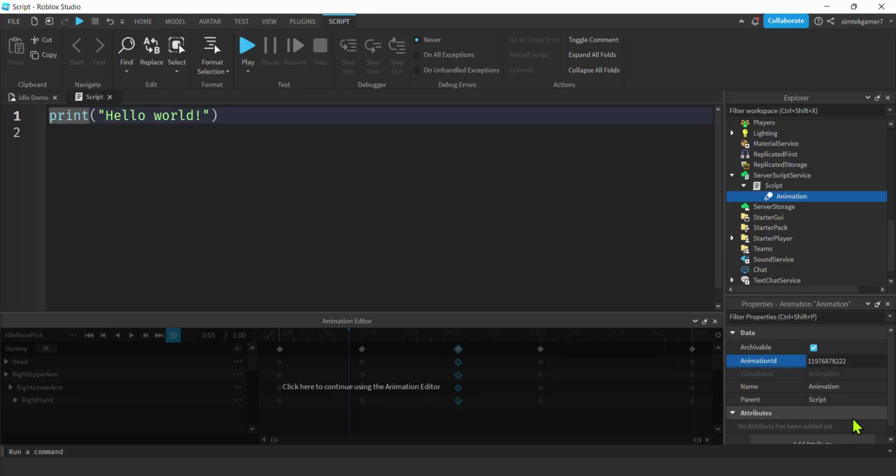
key(Return)
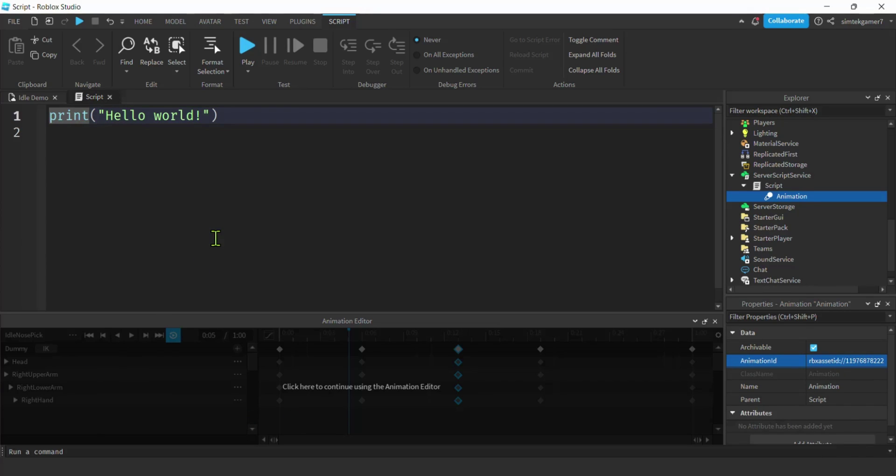
Rename the Animation to NoseIdleAnim and the Script to GameMgr.
double_click(785, 198)
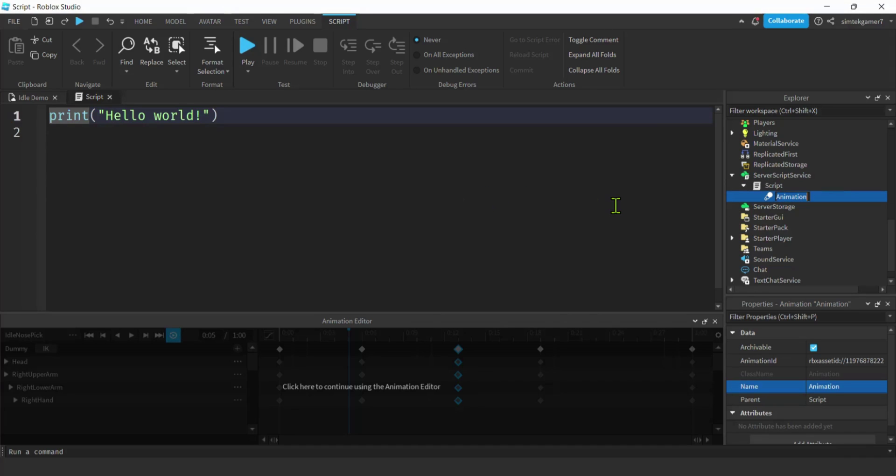
text(NoseIdleAnm)
key(Return)
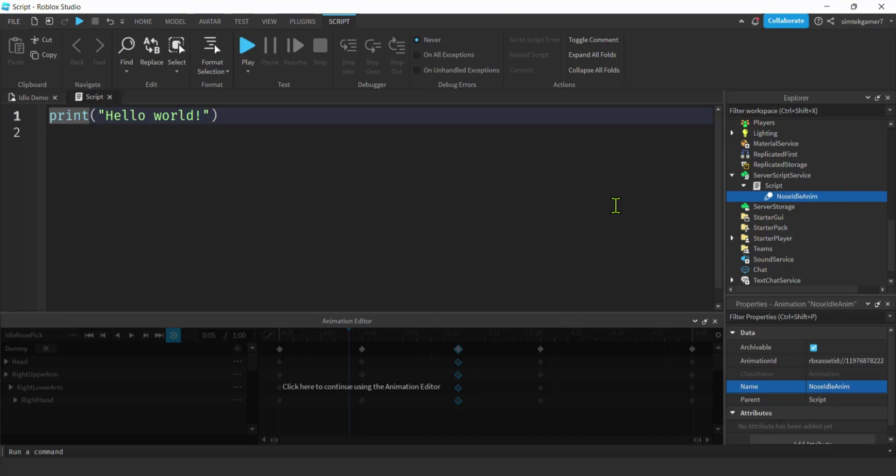
click(773, 187)
click(774, 186)
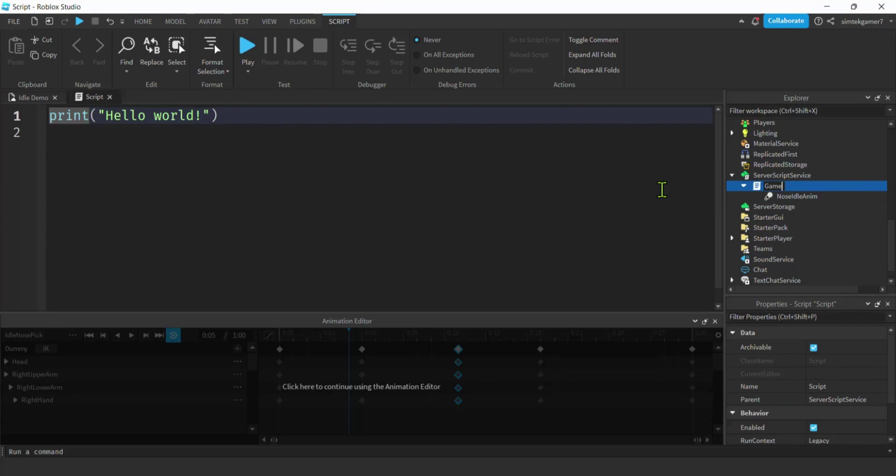
text(GameMgr)
key(Return)
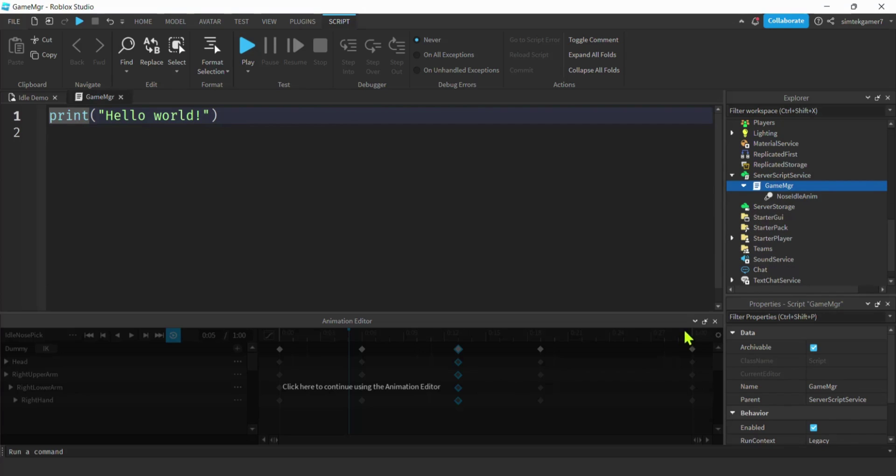
Replace the default Hello world code with a game.Players.PlayerAdded:Connect(function(player) handler.
click(714, 321)
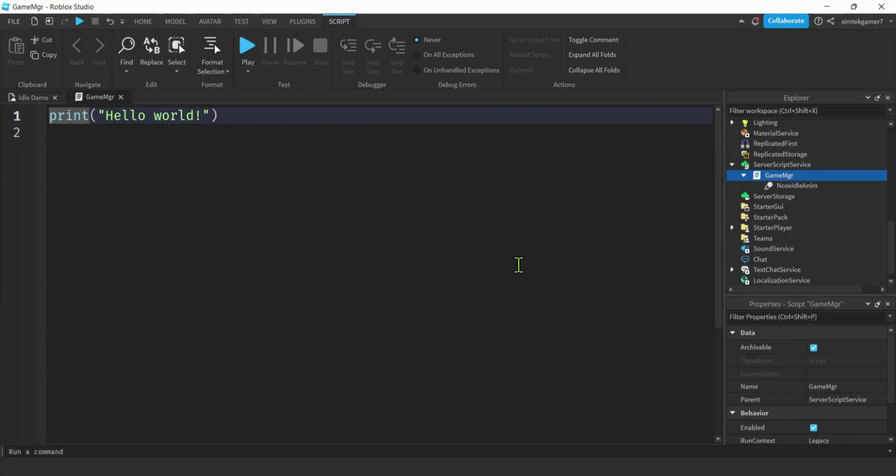
key(ctrl+a)
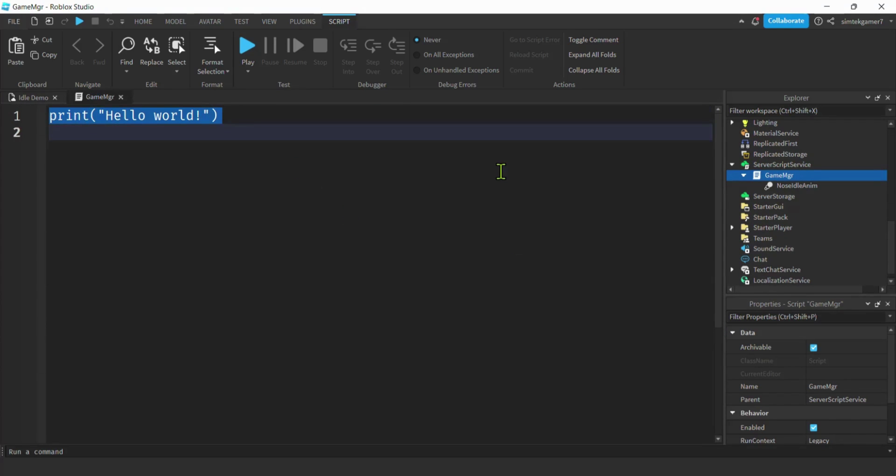
key(BackSpace)
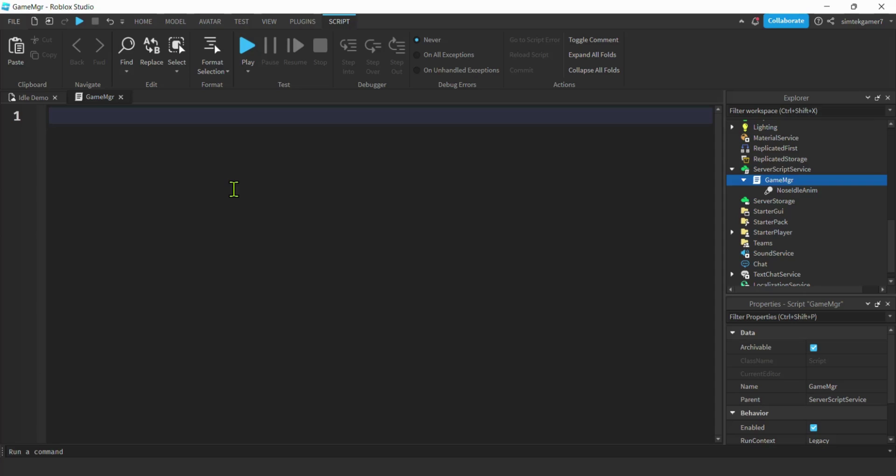
text(game)
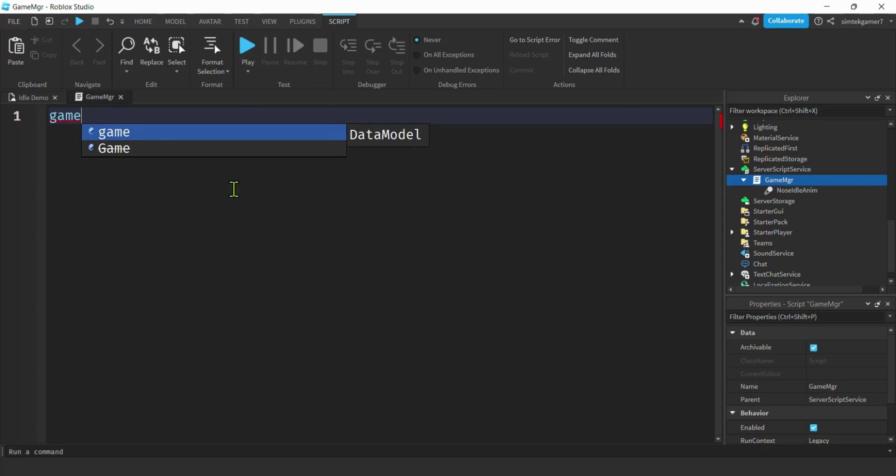
text(.Players)
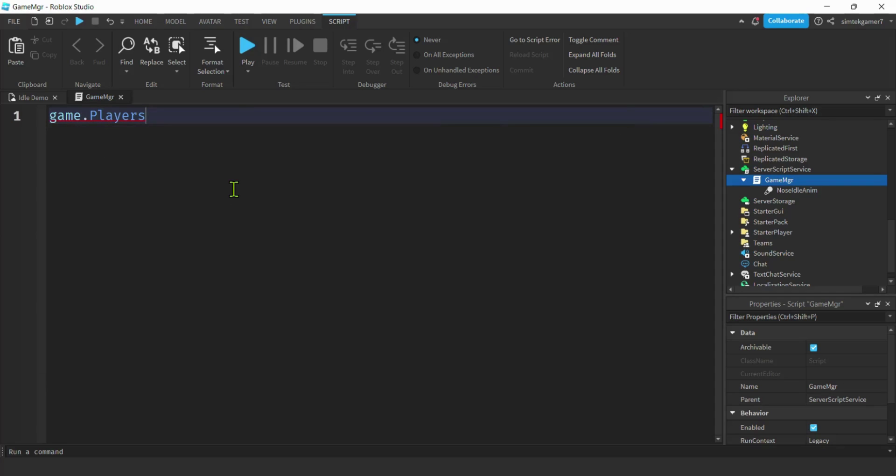
text(.PlayerAdded)
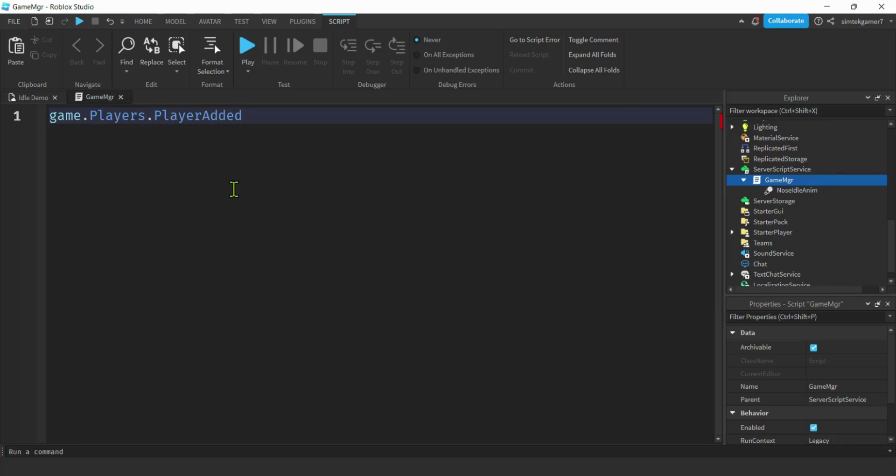
text(:Connect()
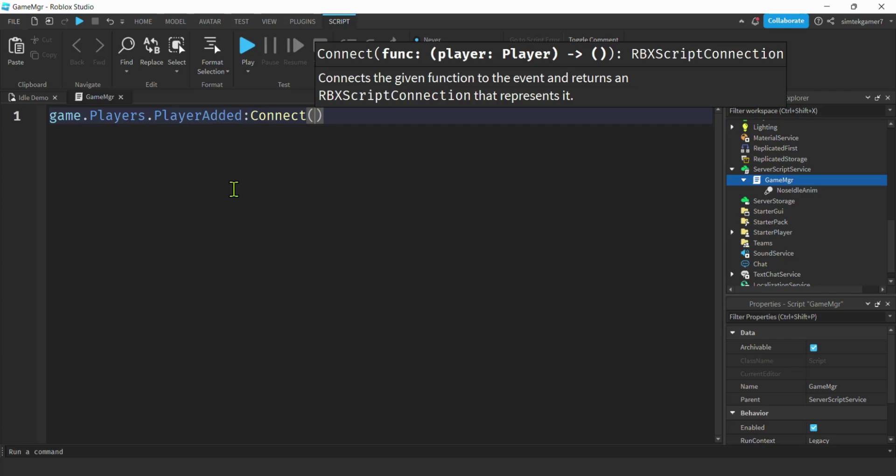
text(function(player)
key(Return)
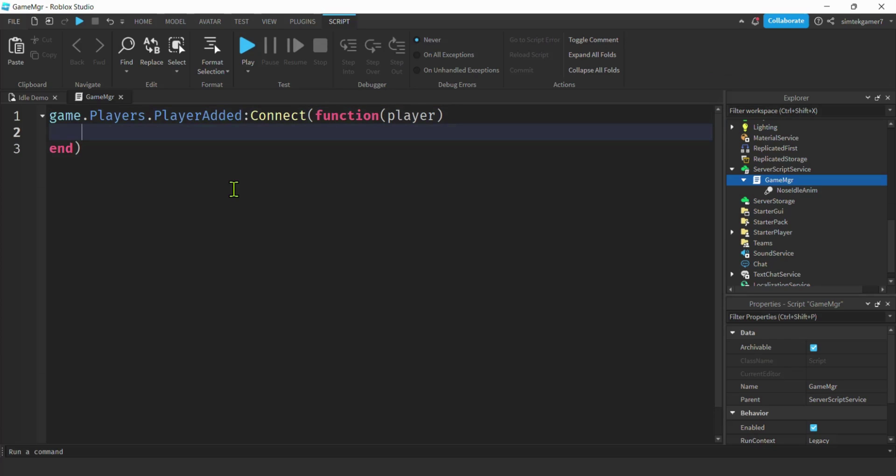
Connect player.CharacterAppearanceLoaded to a function taking char.
text(player.C)
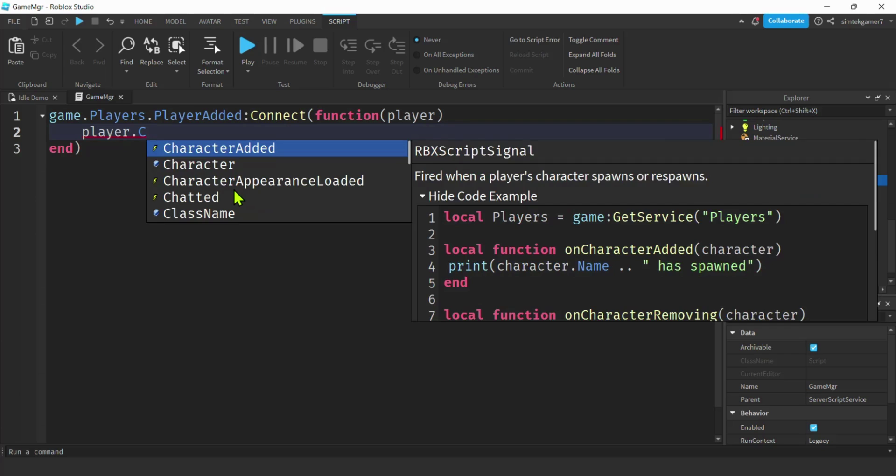
key(Down)
key(Down)
key(Tab)
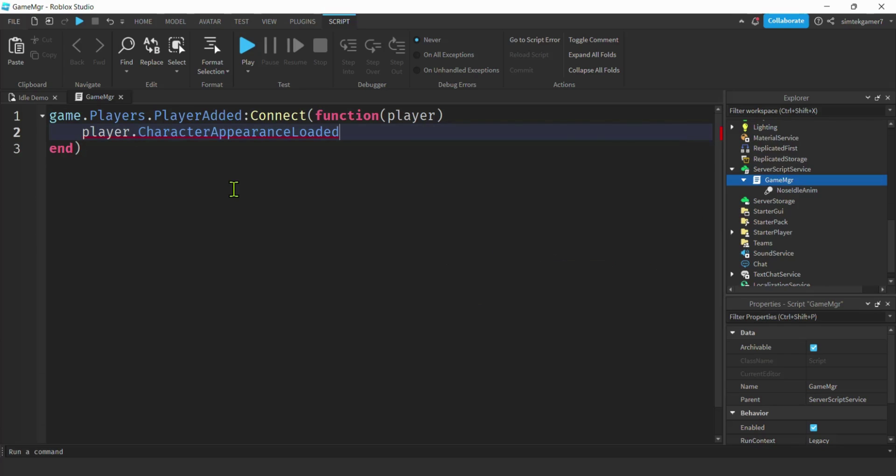
text(:C)
key(Tab)
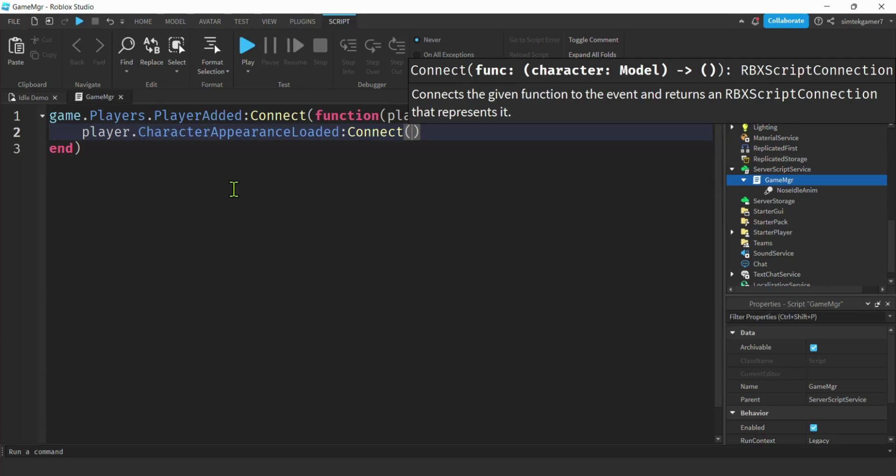
text(func)
key(Tab)
text((char)
key(End)
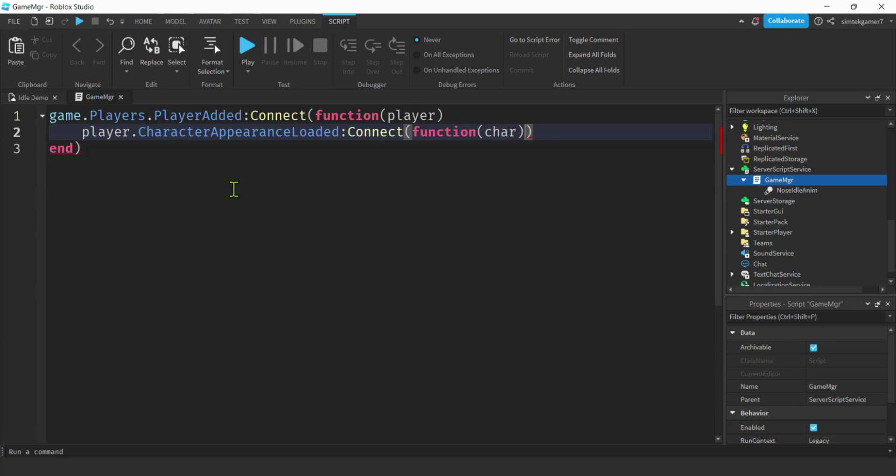
key(Return)
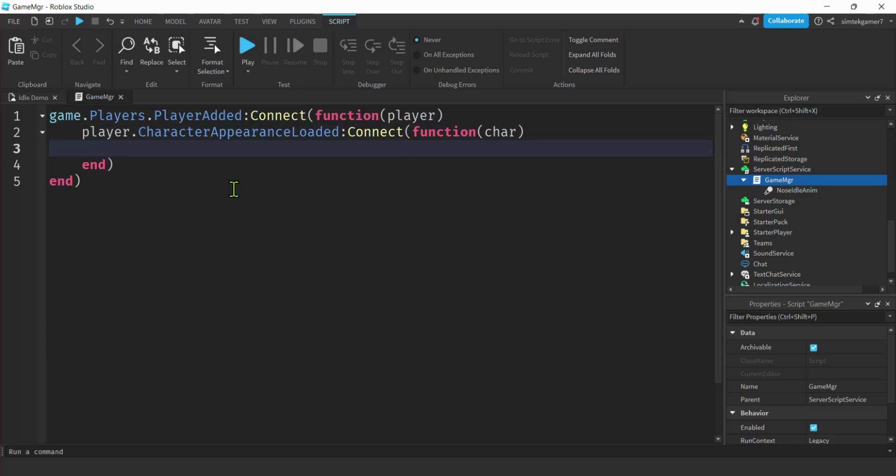
Add local hum and local animator lines using WaitForChild for Humanoid and Animator.
text(local hum =)
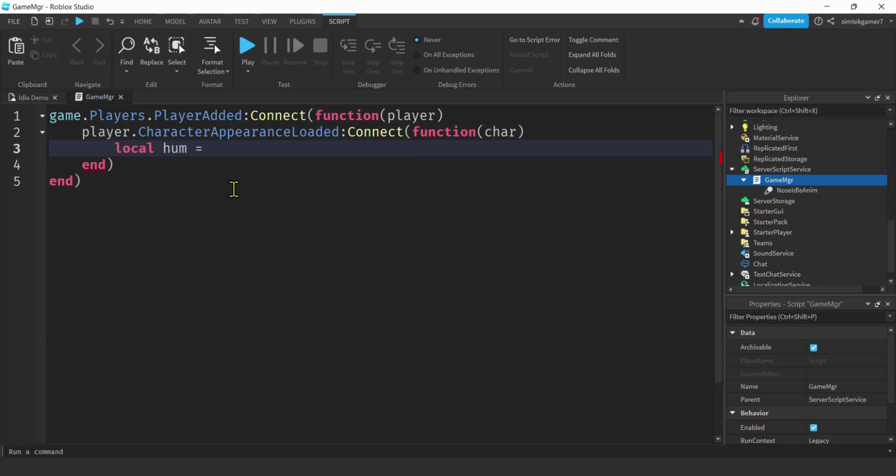
text( char:W)
key(Tab)
text("Humanoid)
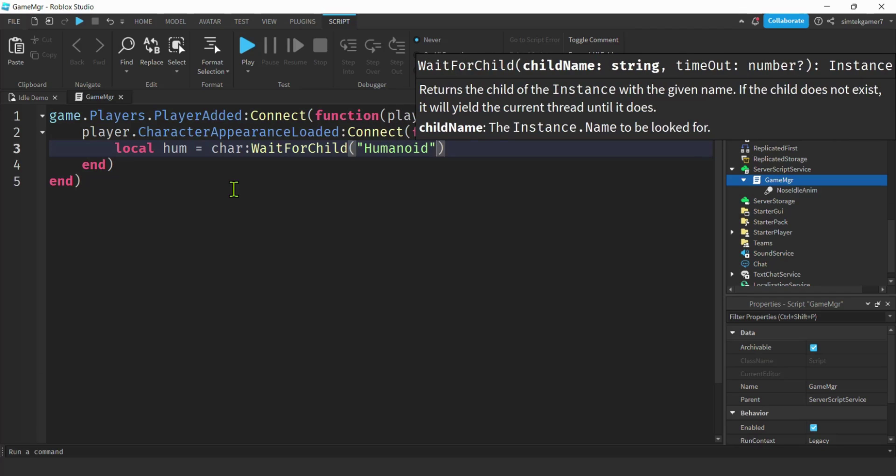
key(End)
key(Return)
text(local )
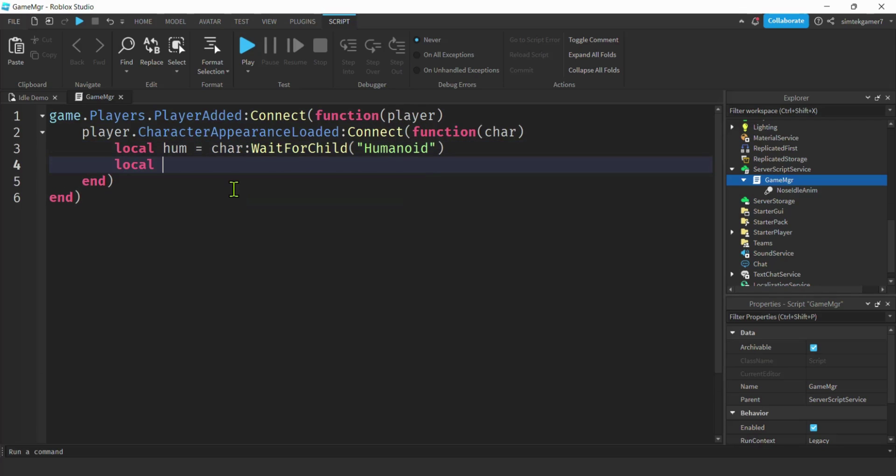
text(animat)
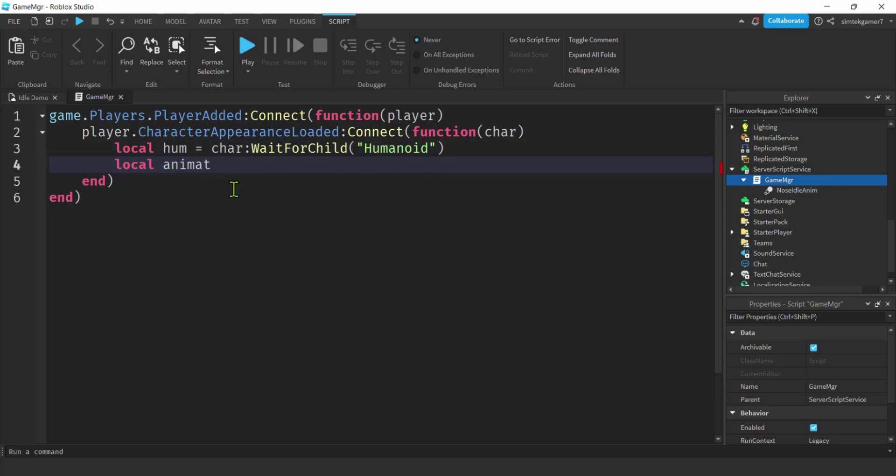
text(or = hum:)
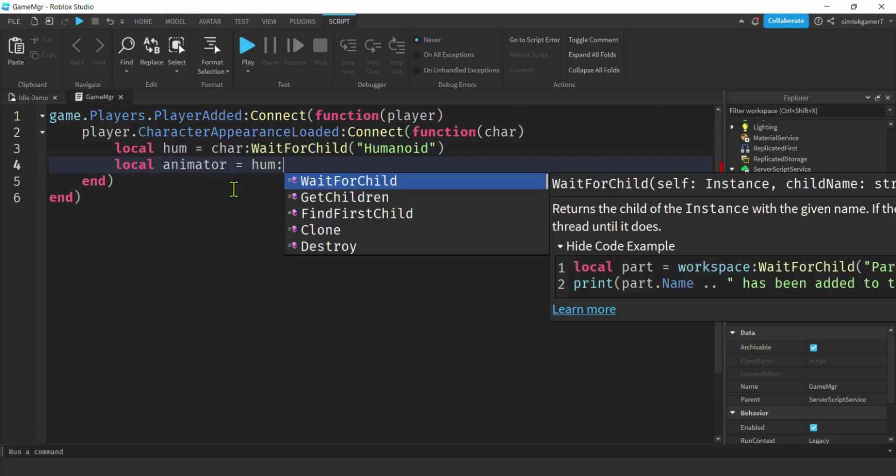
key(Tab)
text("Anima)
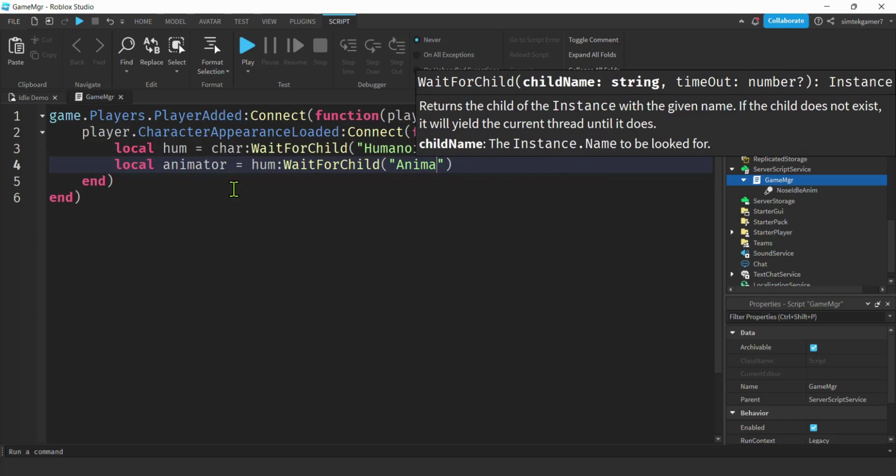
text(tor"))
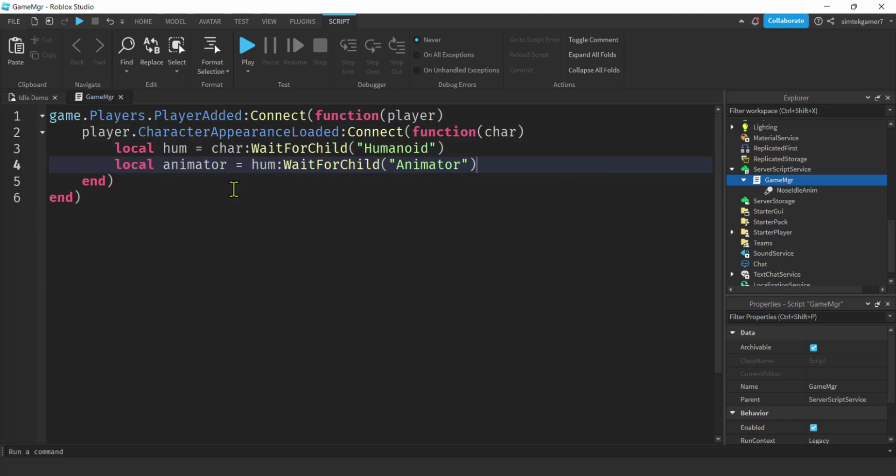
Add a for loop over pairs(animator:GetPlayingAnimationTracks()) with an empty body.
key(Return)
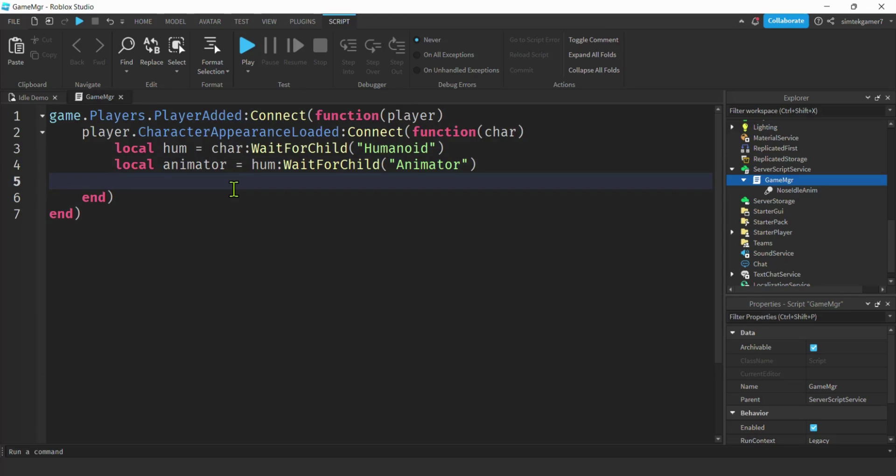
text(for )
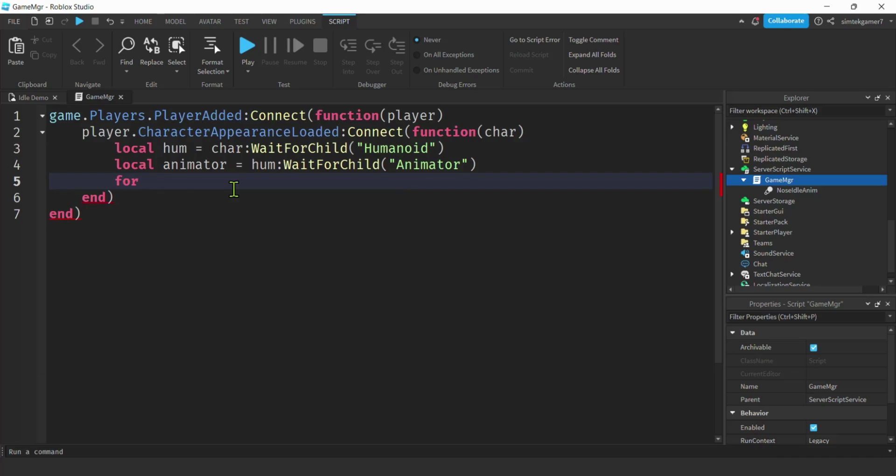
text(_, track in pairs()
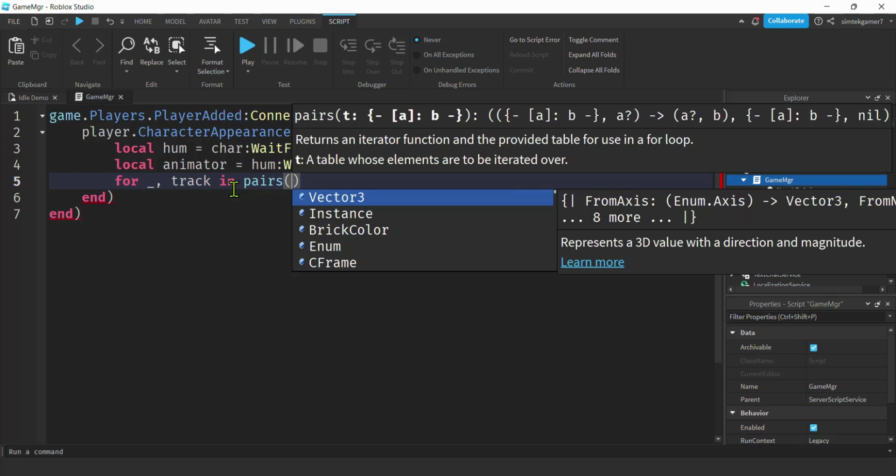
text(animator:)
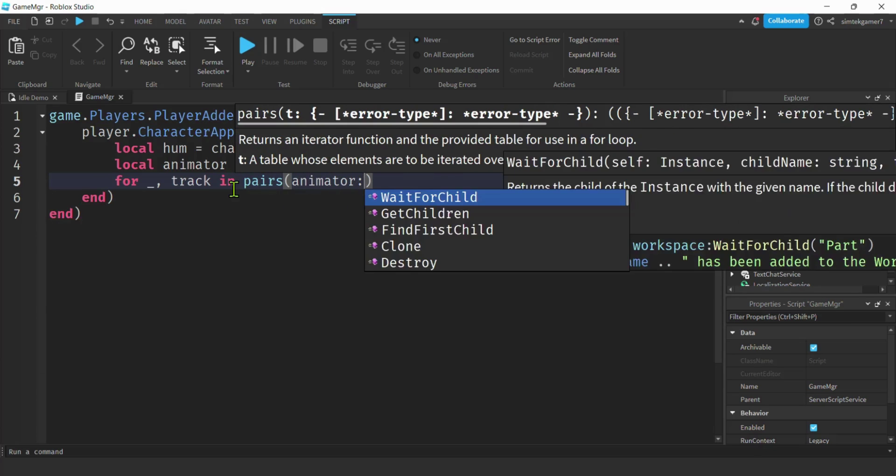
text(GetPlay)
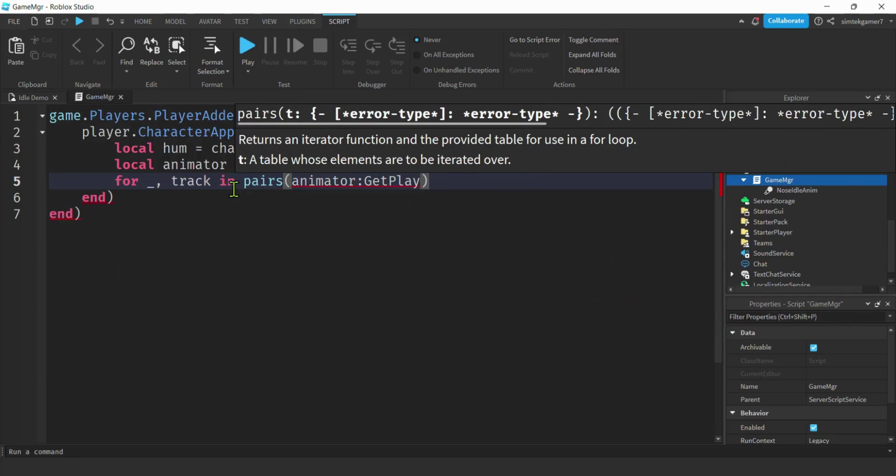
text(ing)
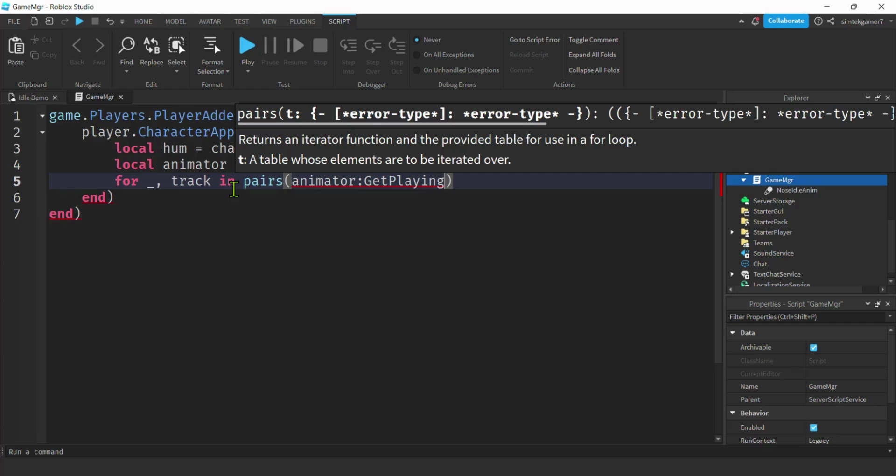
text(AnimationT)
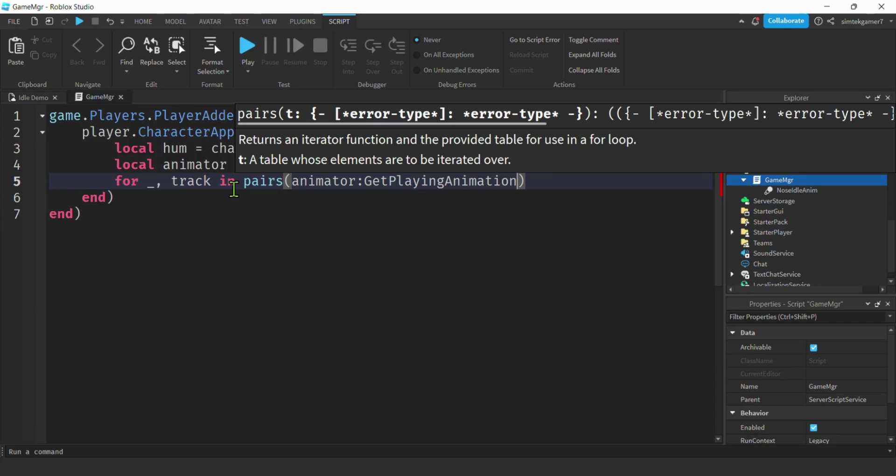
text(racks)
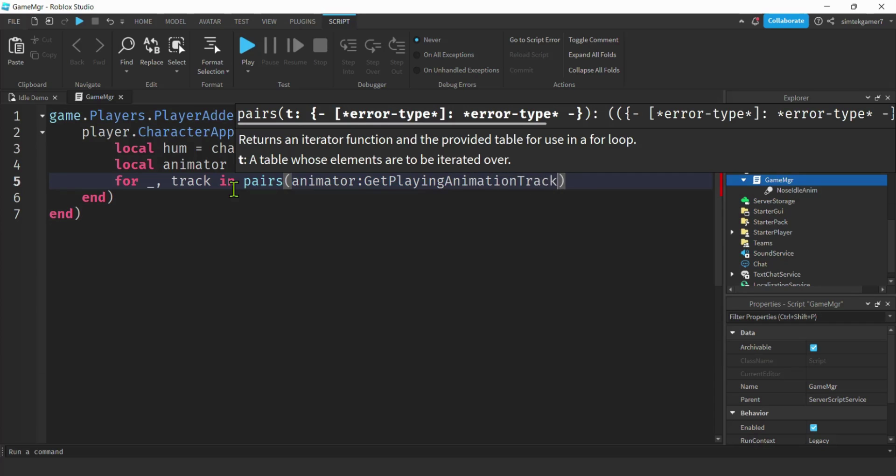
text(()))
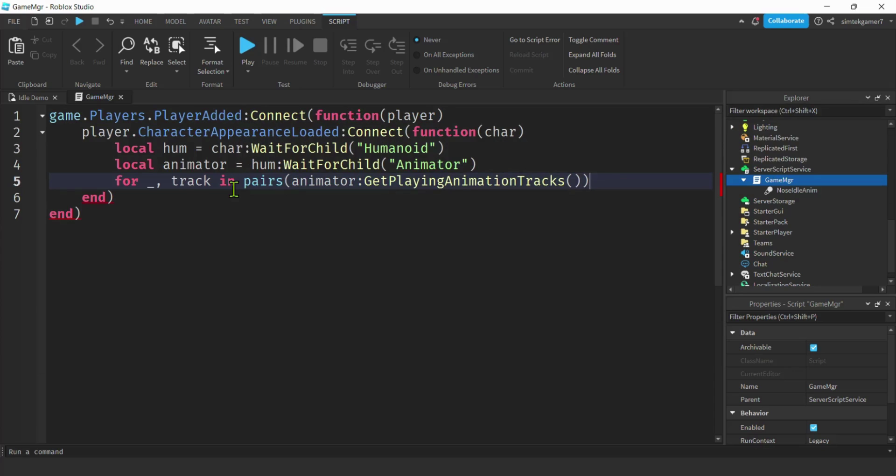
text( do)
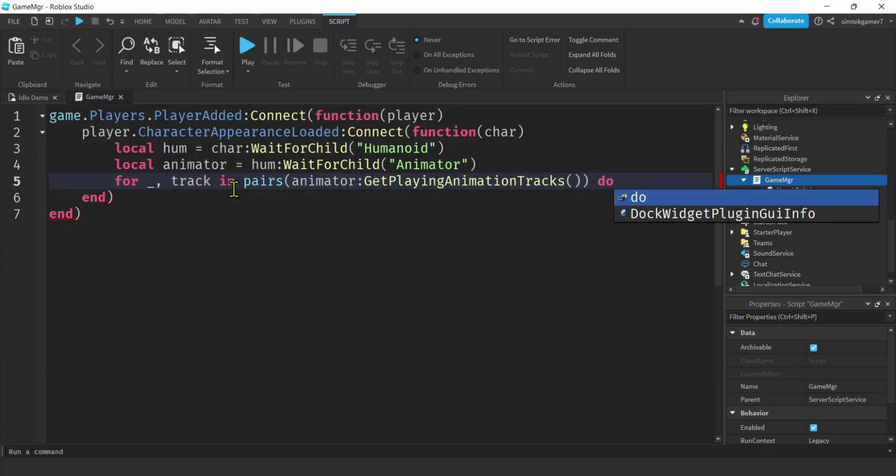
key(Escape)
key(Return)
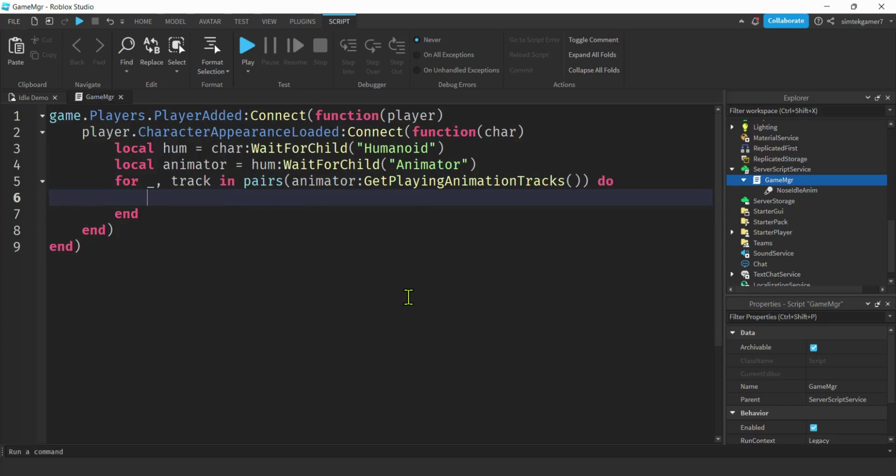
Stop each playing track with track:Stop(0), then store char:WaitForChild("Animate") in animScript.
text(track:Stop(0))
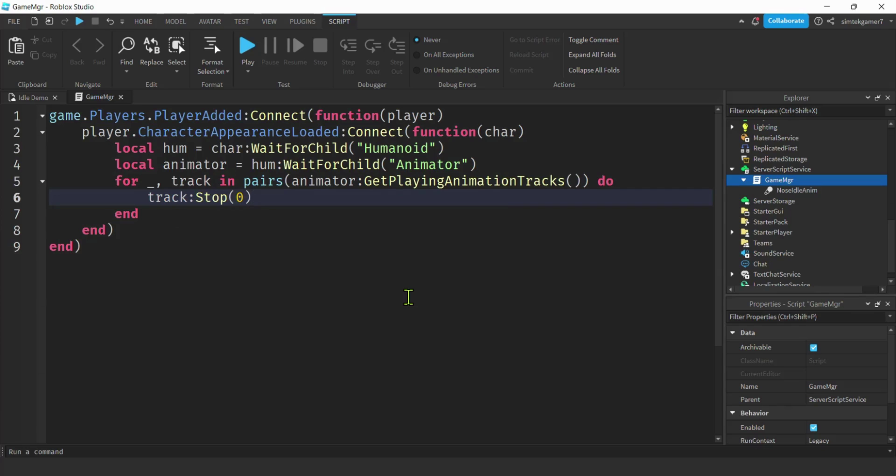
key(Down)
key(Return)
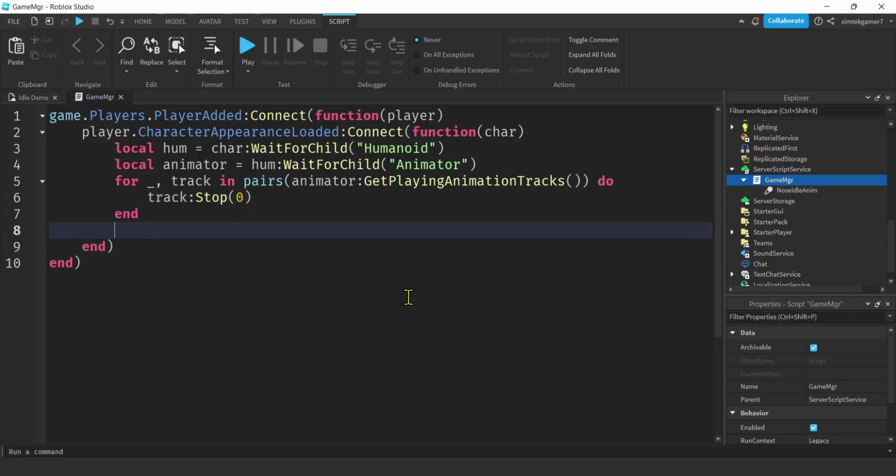
text(local)
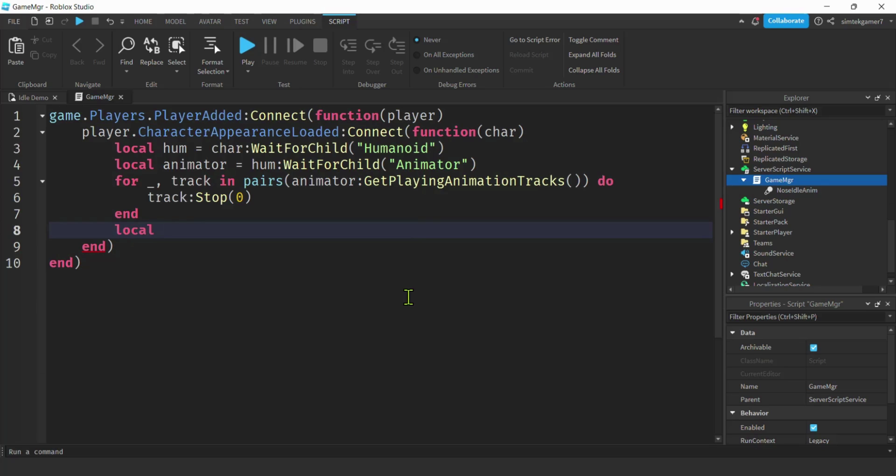
text( animScript = char:)
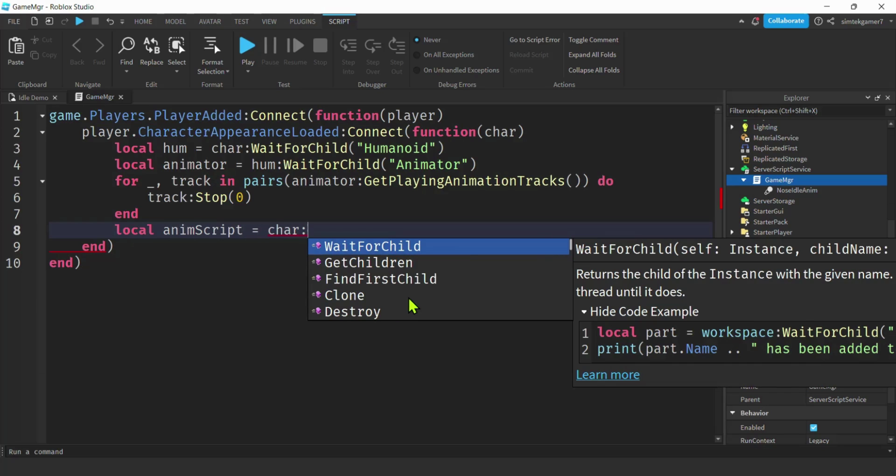
key(Tab)
text("Animat)
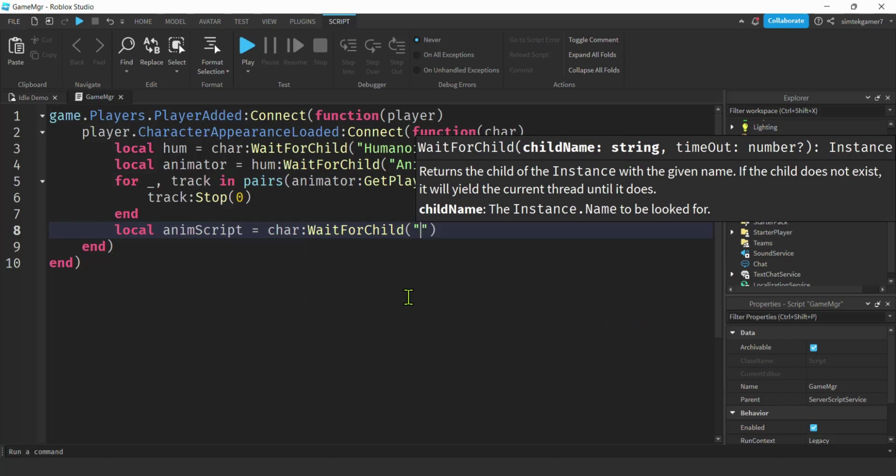
text(e)
key(End)
key(Return)
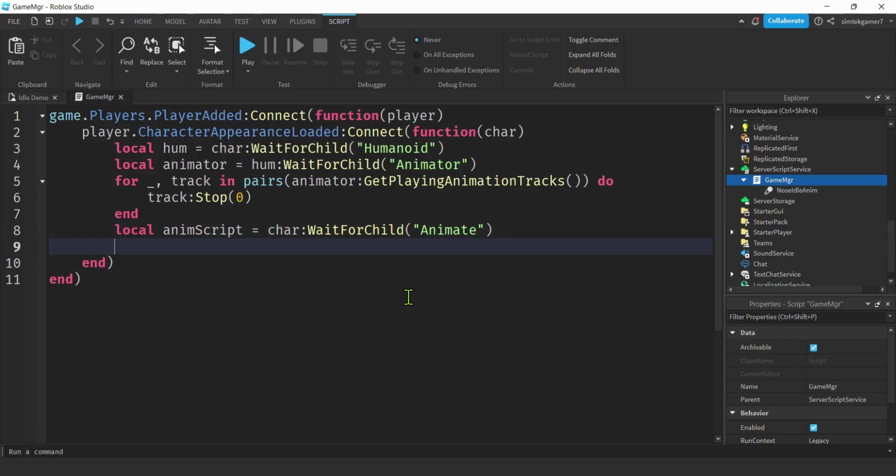
Write animScript.idle.Animation1.AnimationId = script:WaitForChild("NoseIdleAnim").AnimationId on line 9.
text(an)
key(Down)
key(Tab)
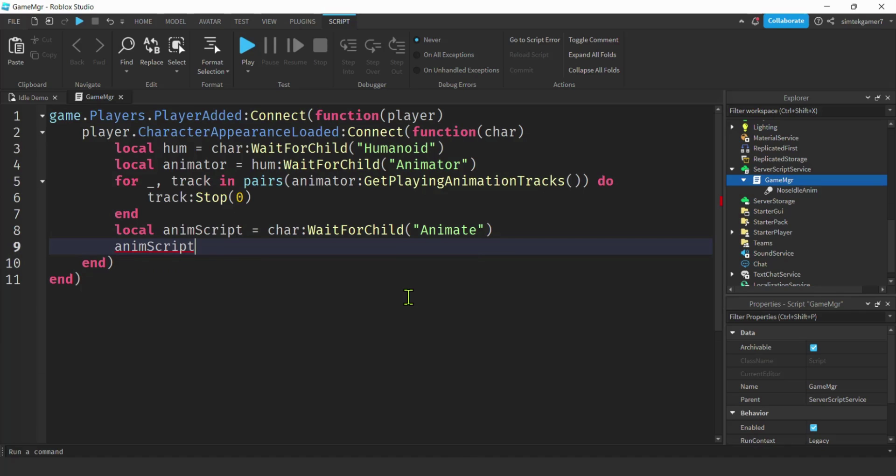
text(.idle.Animation)
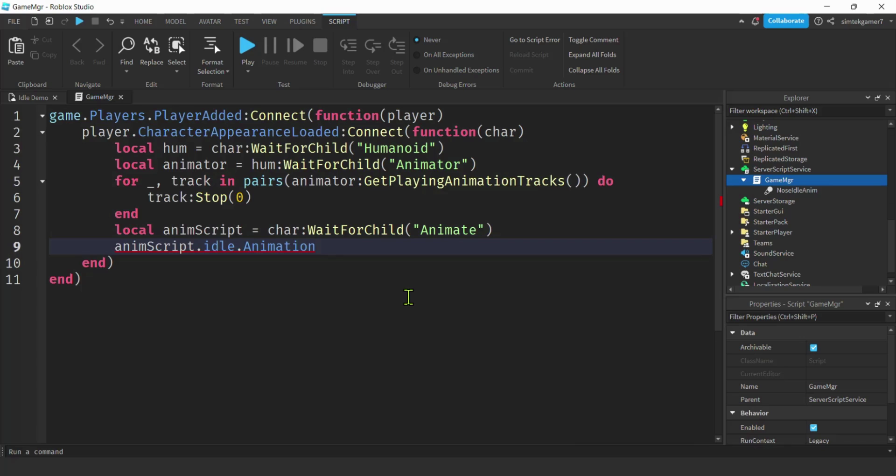
text(1)
text(.Animation)
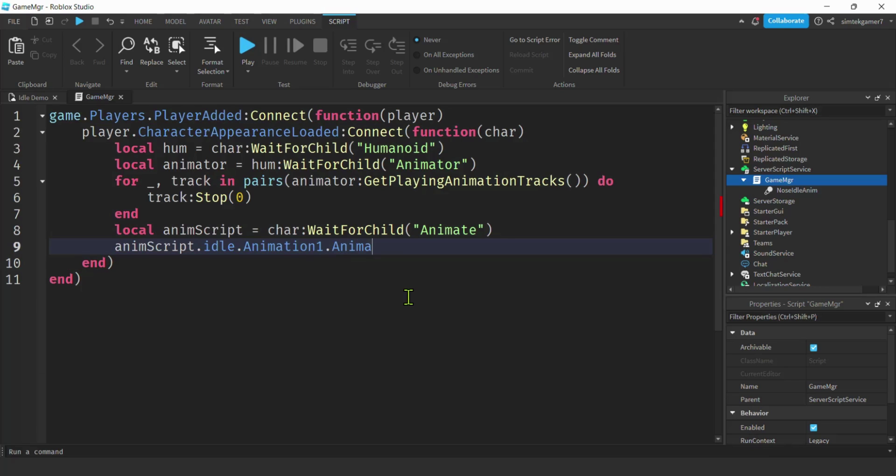
text(Id =)
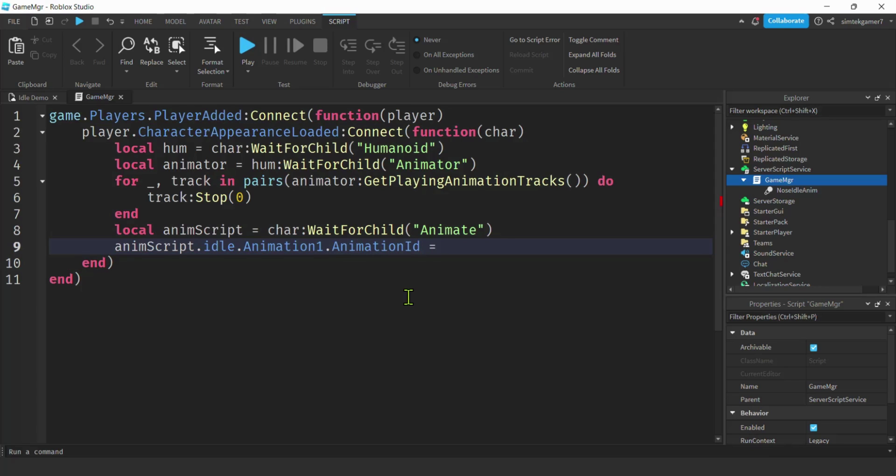
text( script:W)
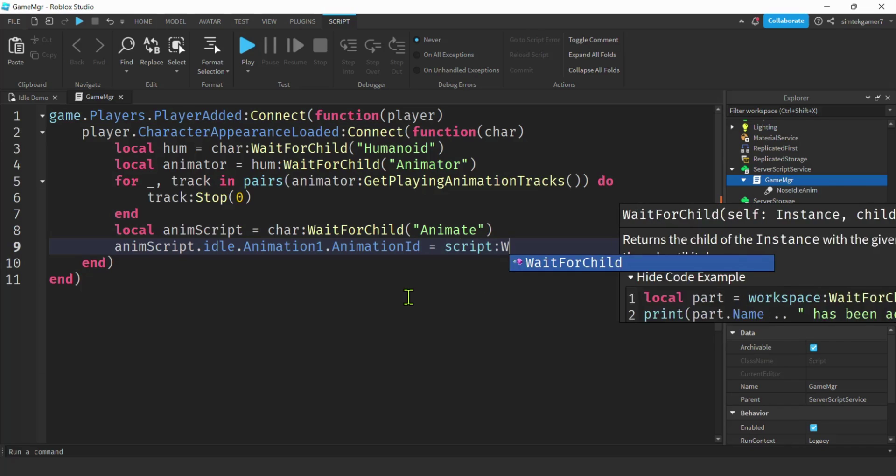
key(Tab)
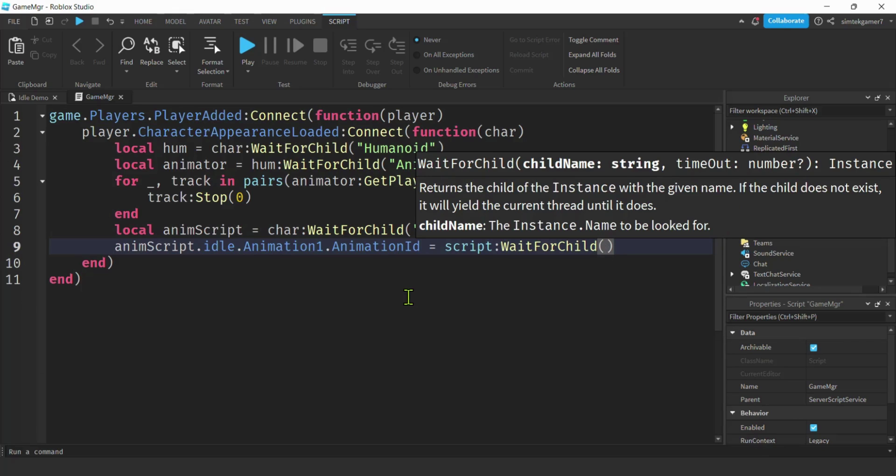
text("N)
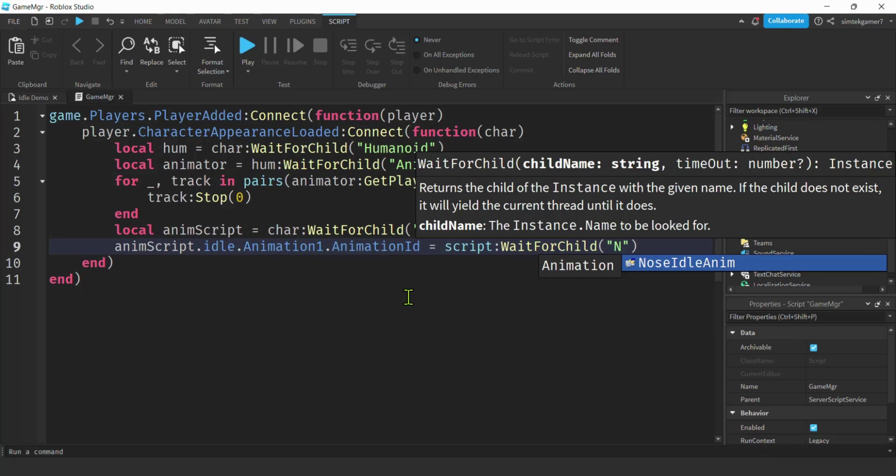
key(Tab)
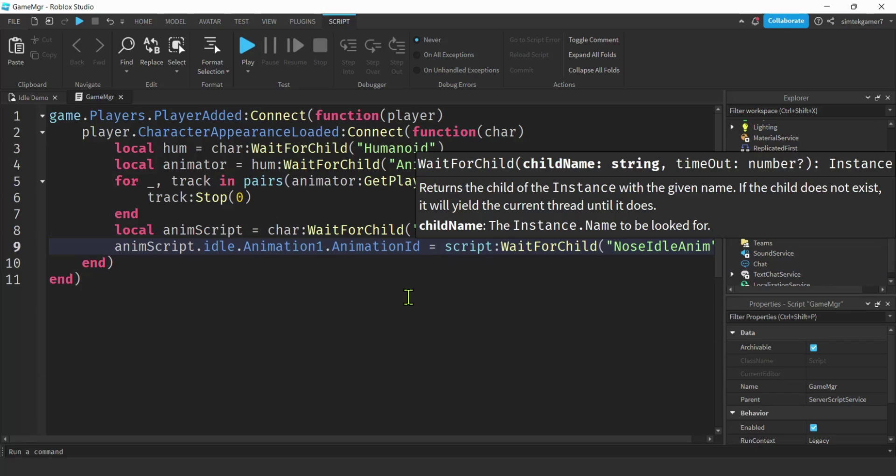
text(")
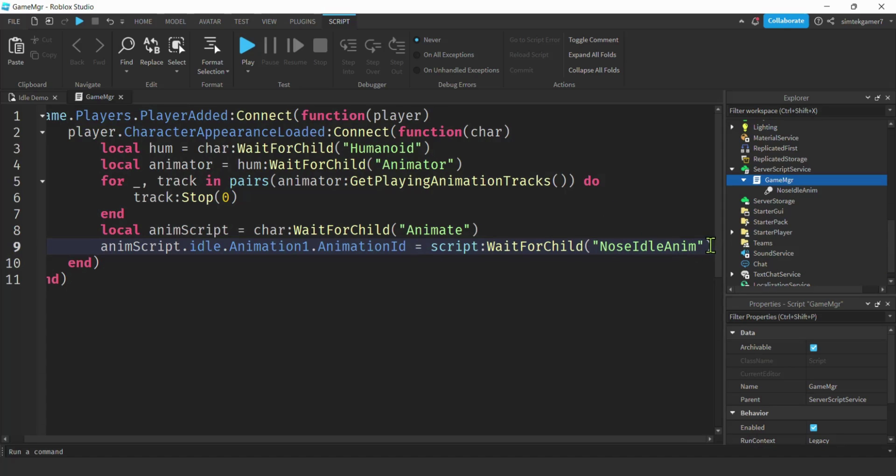
text().)
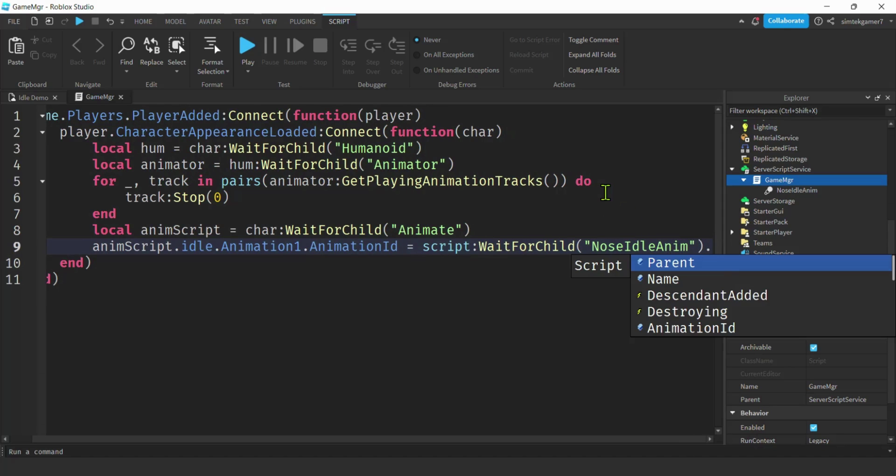
text(A)
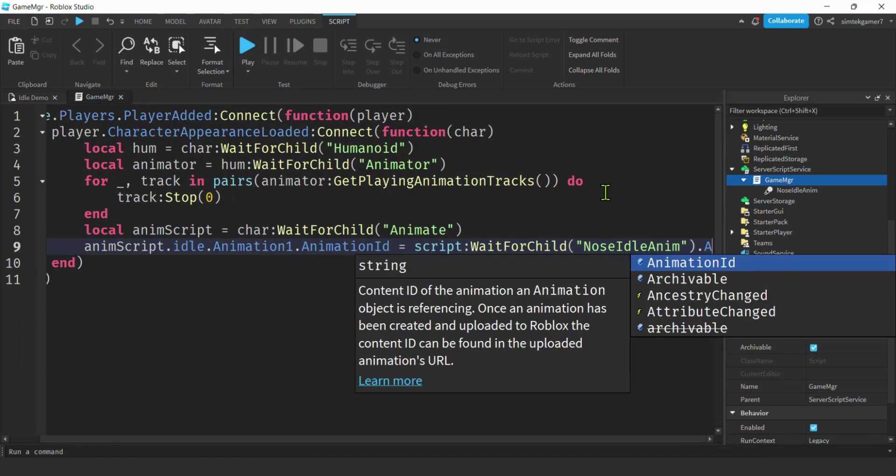
key(Tab)
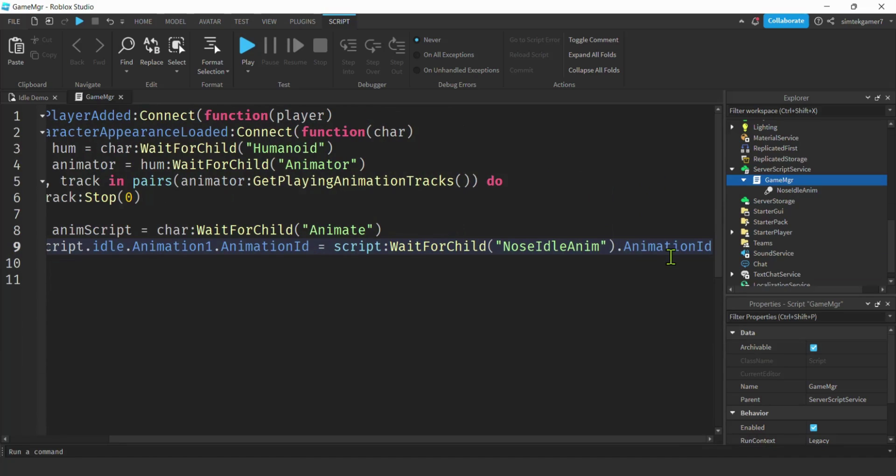
Wrap the long AnimationId line after WaitForChild( and add a new line below it.
key(Return)
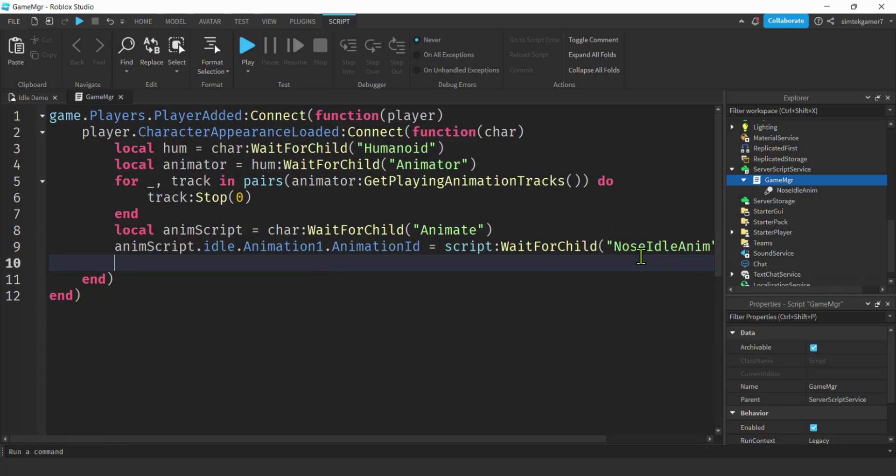
click(606, 245)
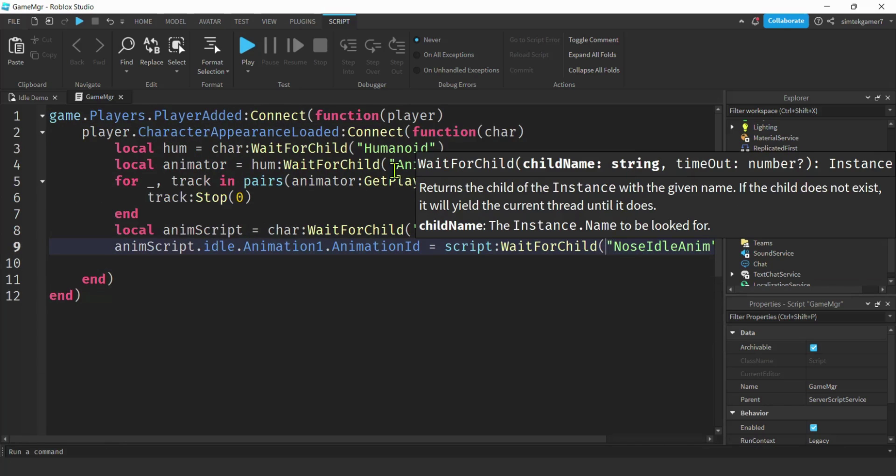
key(Return)
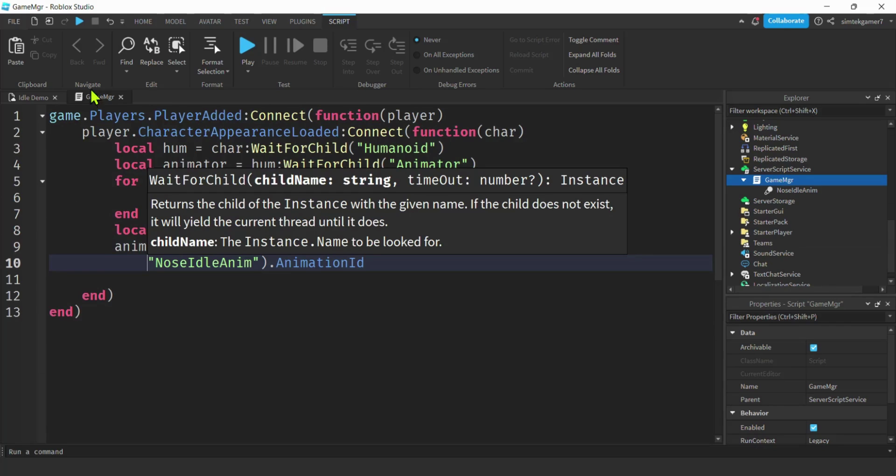
click(367, 264)
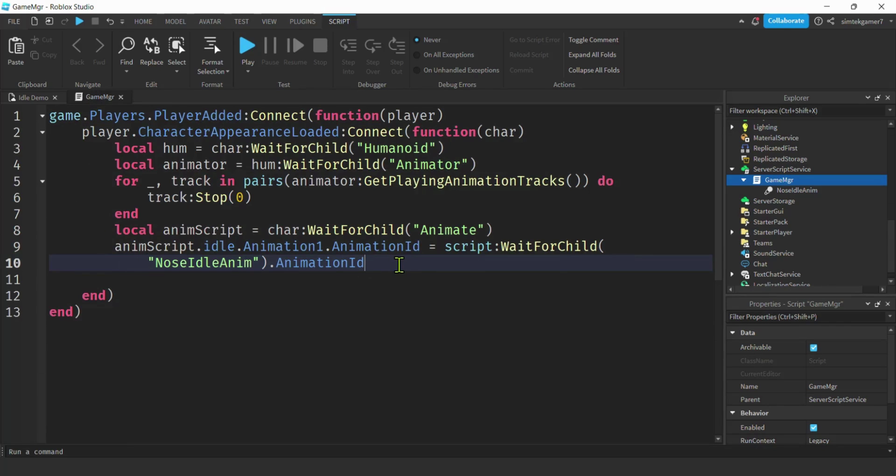
key(Return)
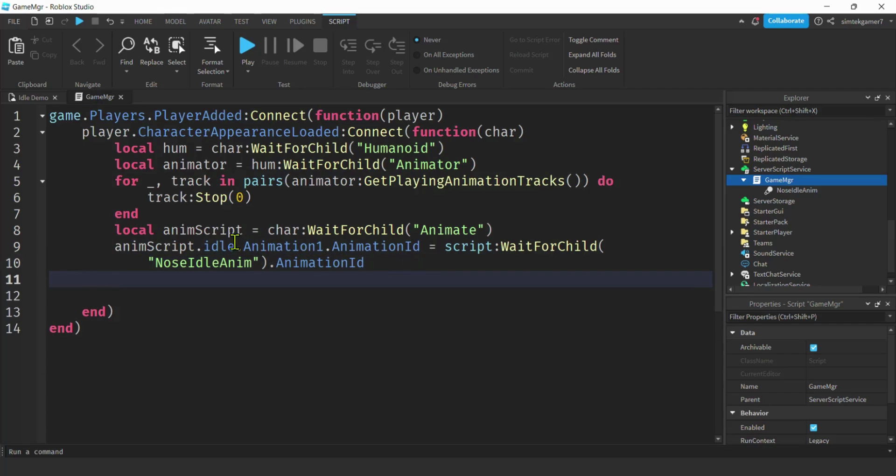
Reuse the animScript.idle.Animation1. prefix on line 11 to set Weight.Value = 10.
drag(112, 245, 334, 245)
key(ctrl+c)
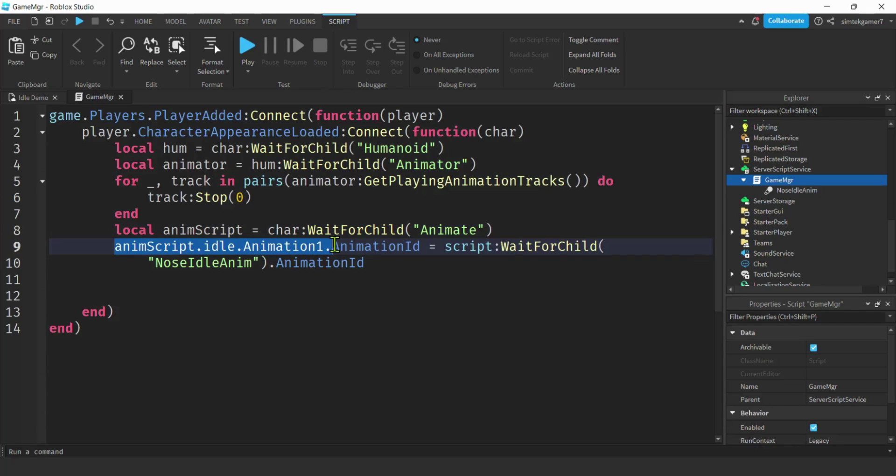
click(140, 276)
key(ctrl+v)
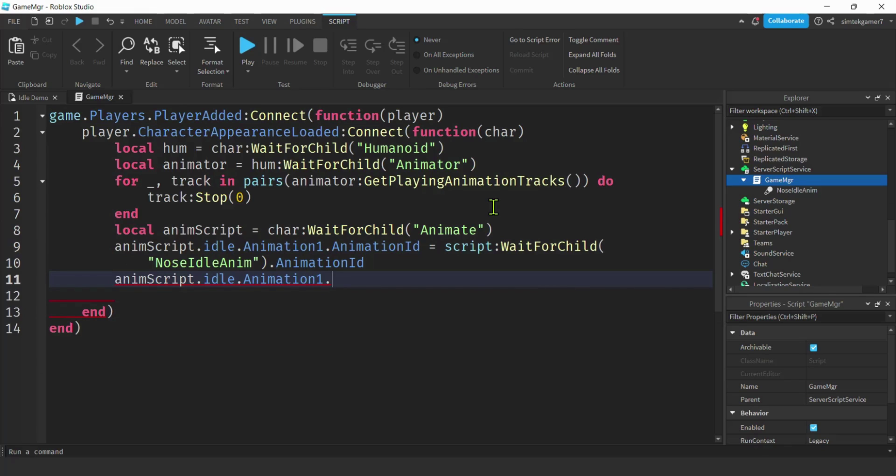
text(Weight)
text(.Value = 10)
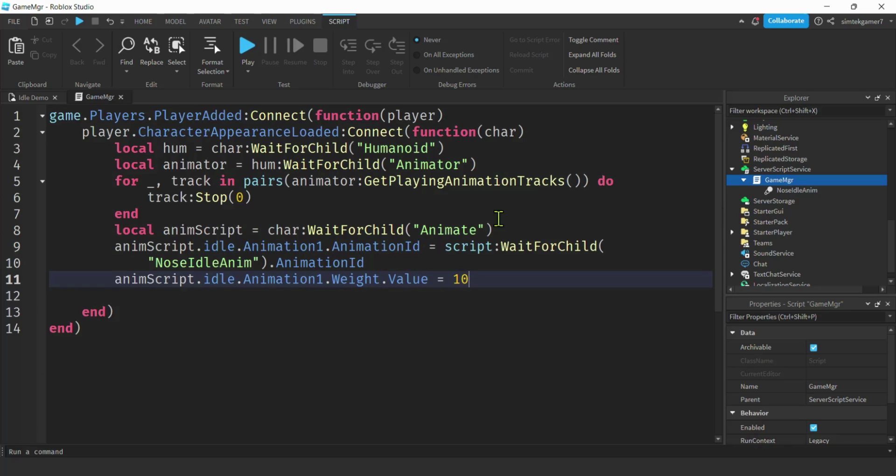
Playtest the game, walk the avatar around, then let it stand to see the nose-pick idle.
click(248, 45)
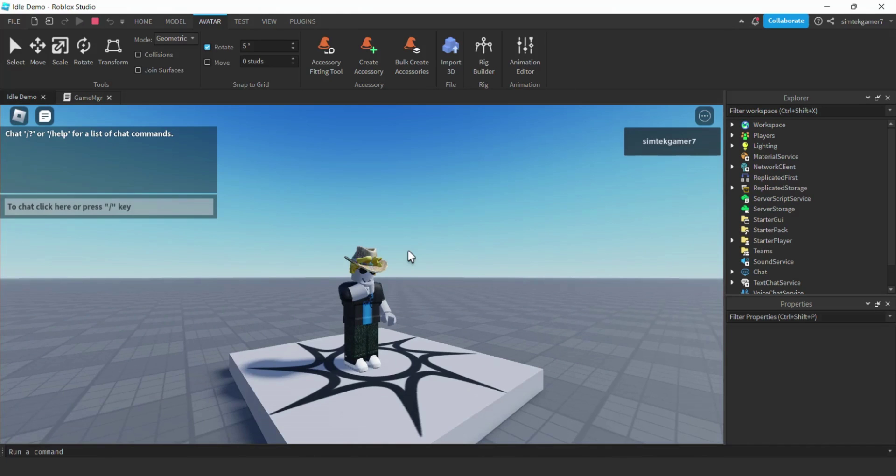
key(s)
key(s)
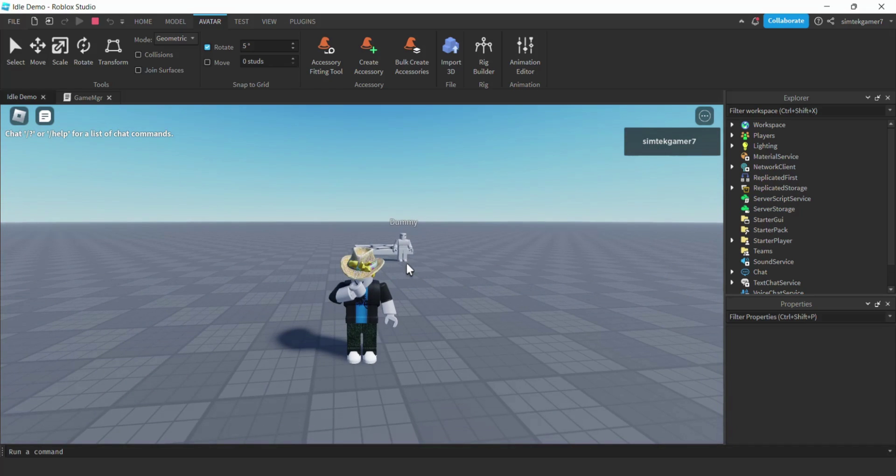
right_drag(408, 269, 416, 270)
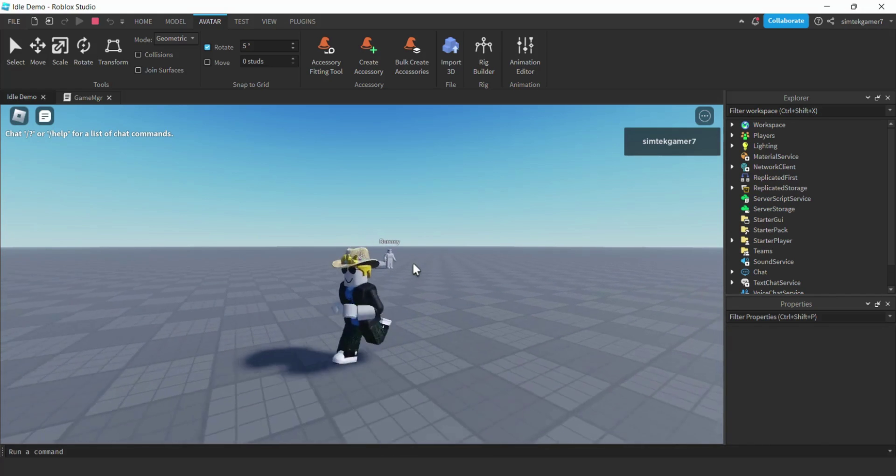
key(w)
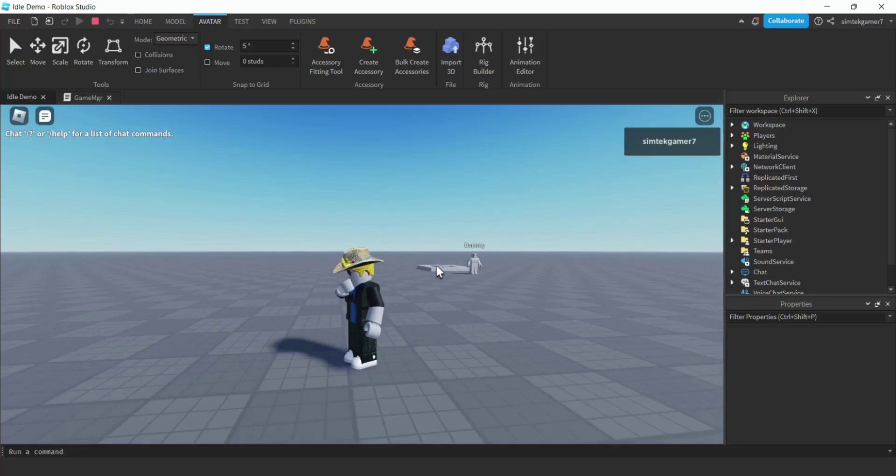
key(s)
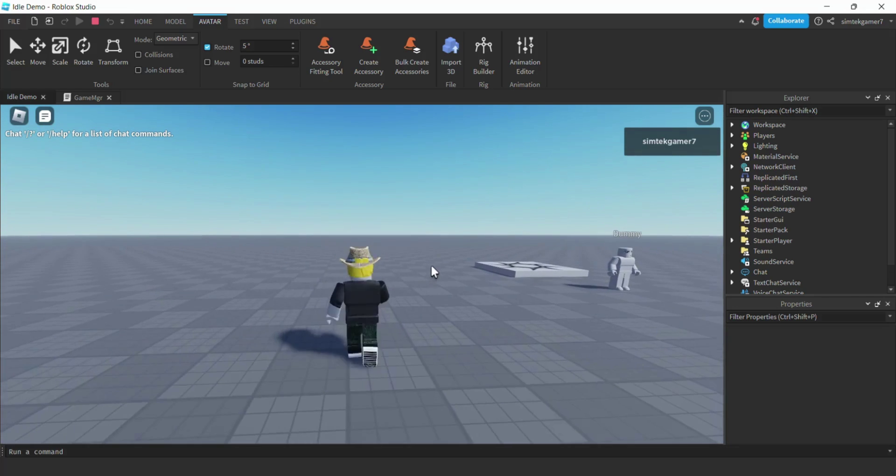